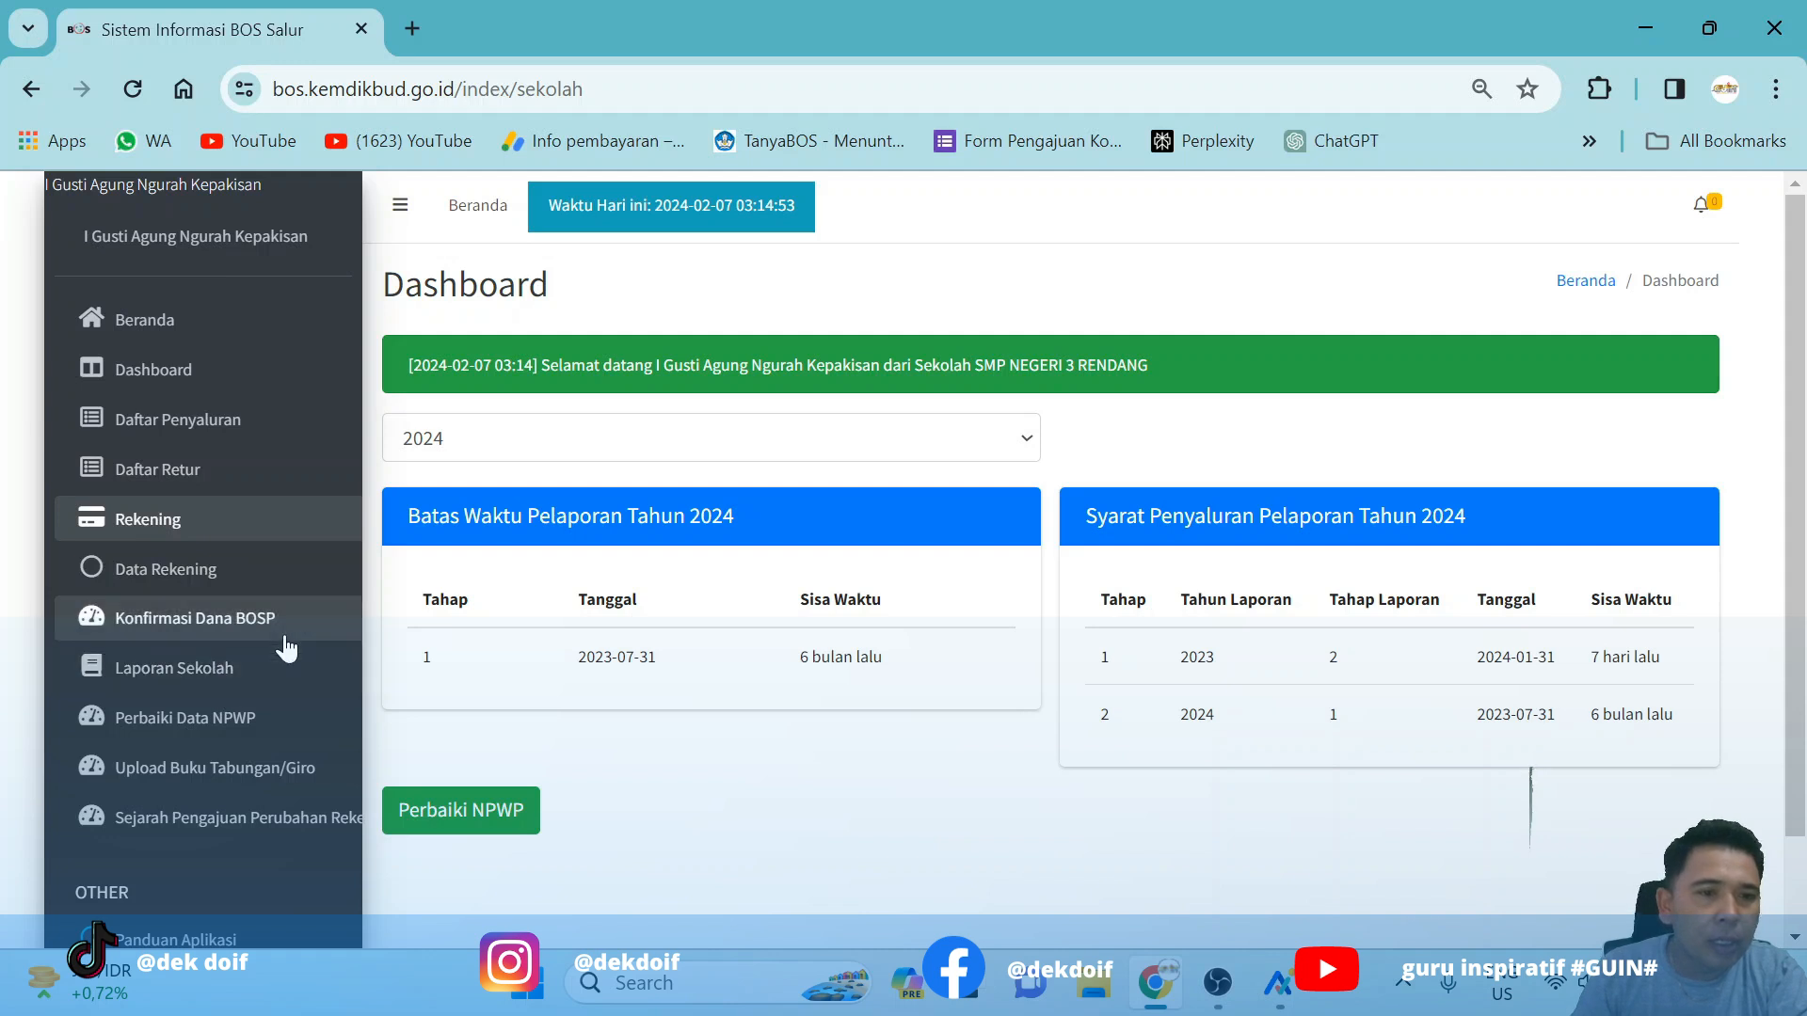
# Step: Review the Konfirmasi Dana BOSP records for the school's received funds, and switch to ARKAS
pyautogui.click(285, 636)
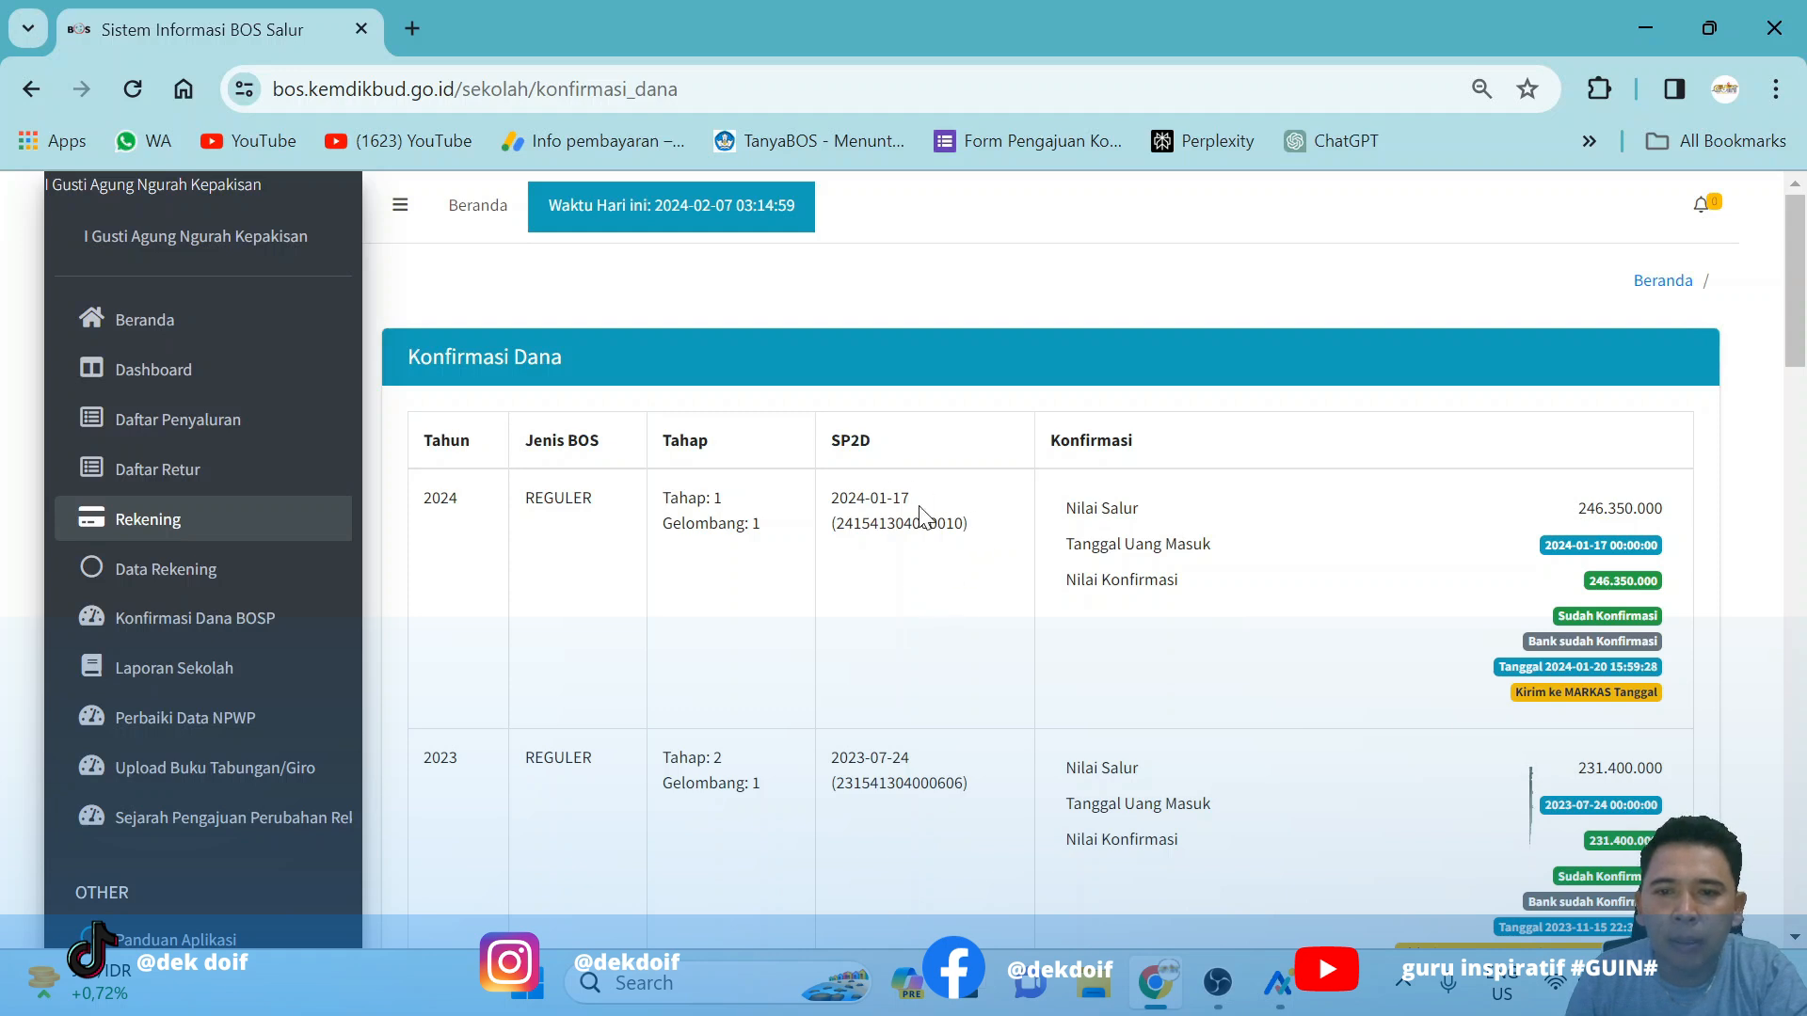
pyautogui.click(1277, 982)
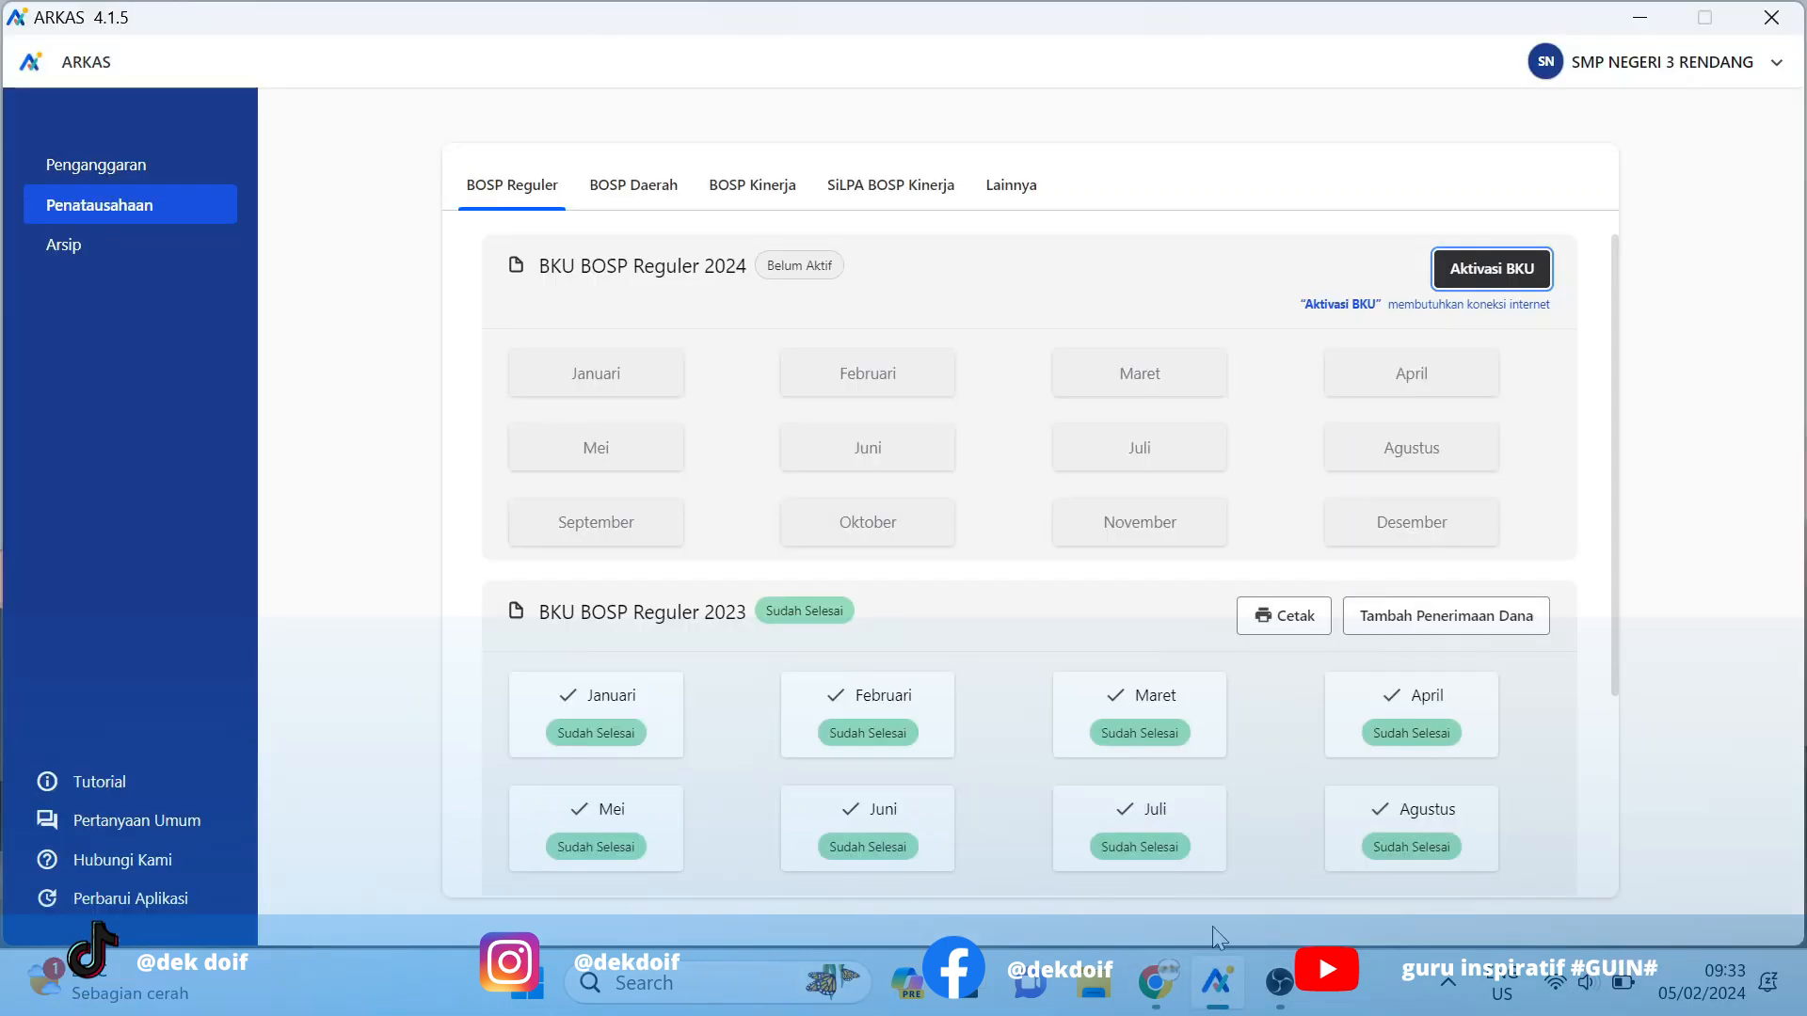
# Step: Activate the BKU BOSP Reguler 2024 and confirm receipt of the BOSP Reguler Tahap 1 funds
pyautogui.click(1494, 273)
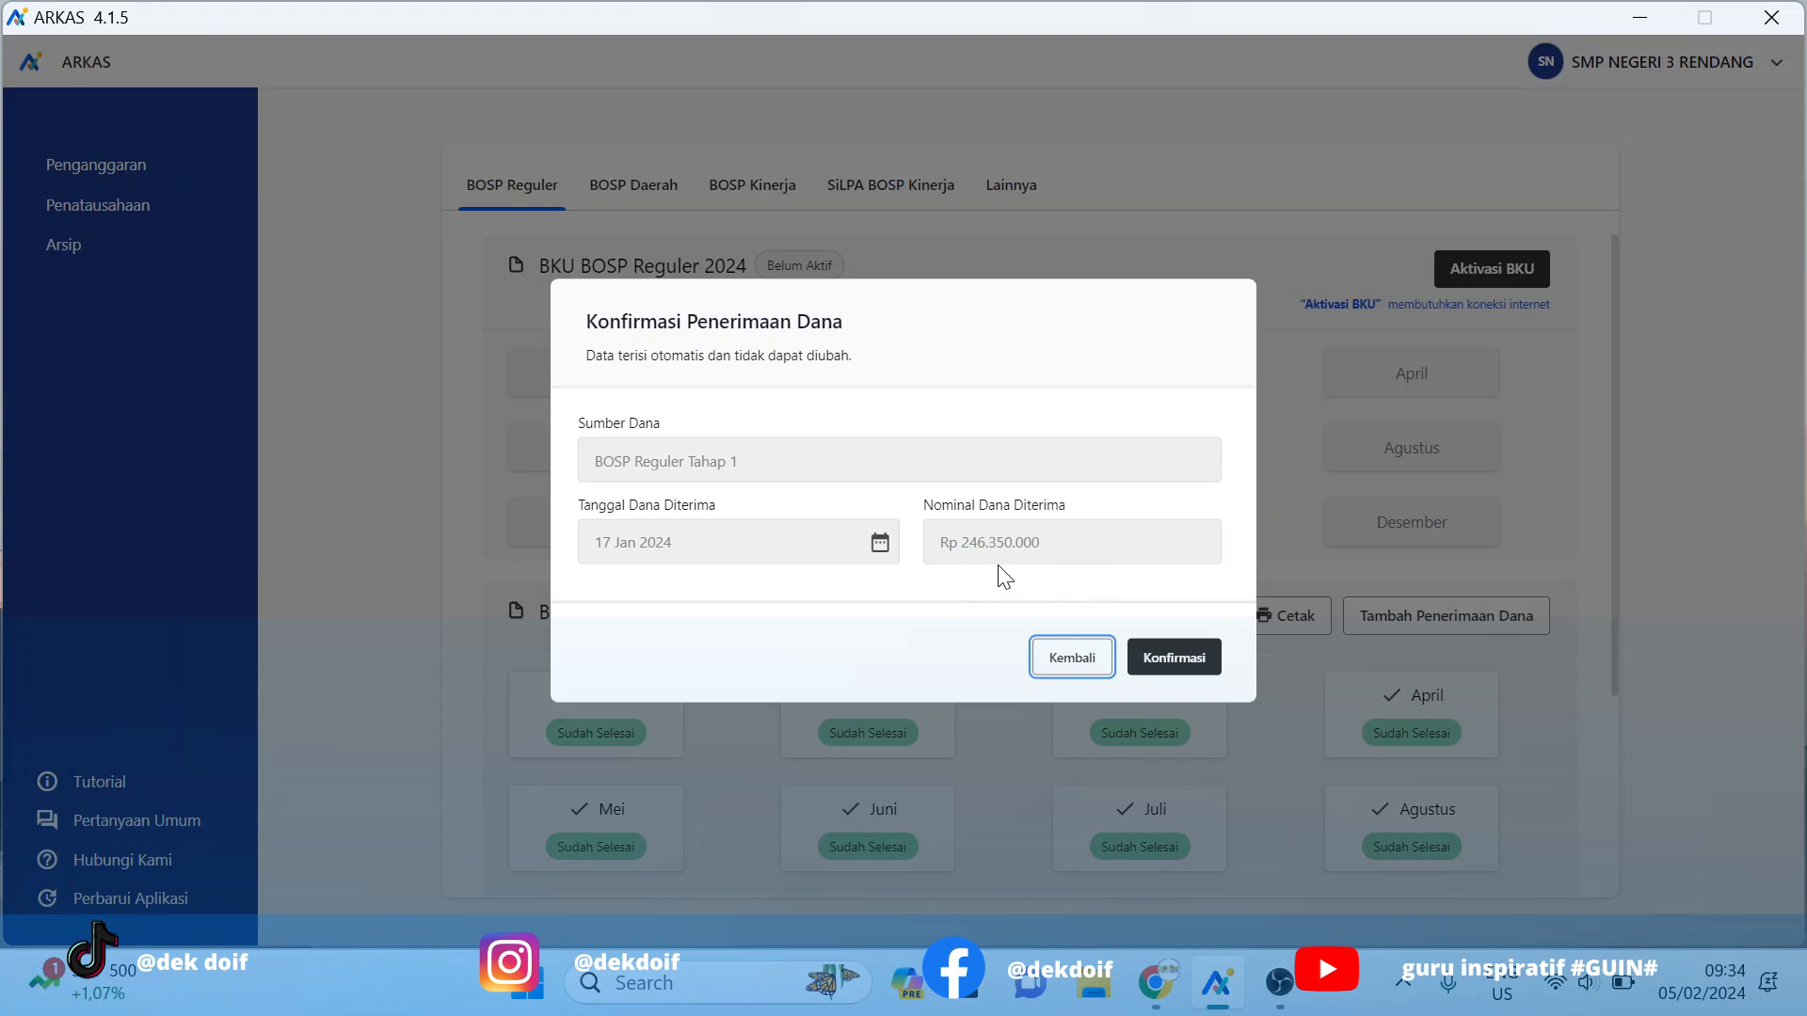
pyautogui.click(1182, 658)
pyautogui.click(1109, 595)
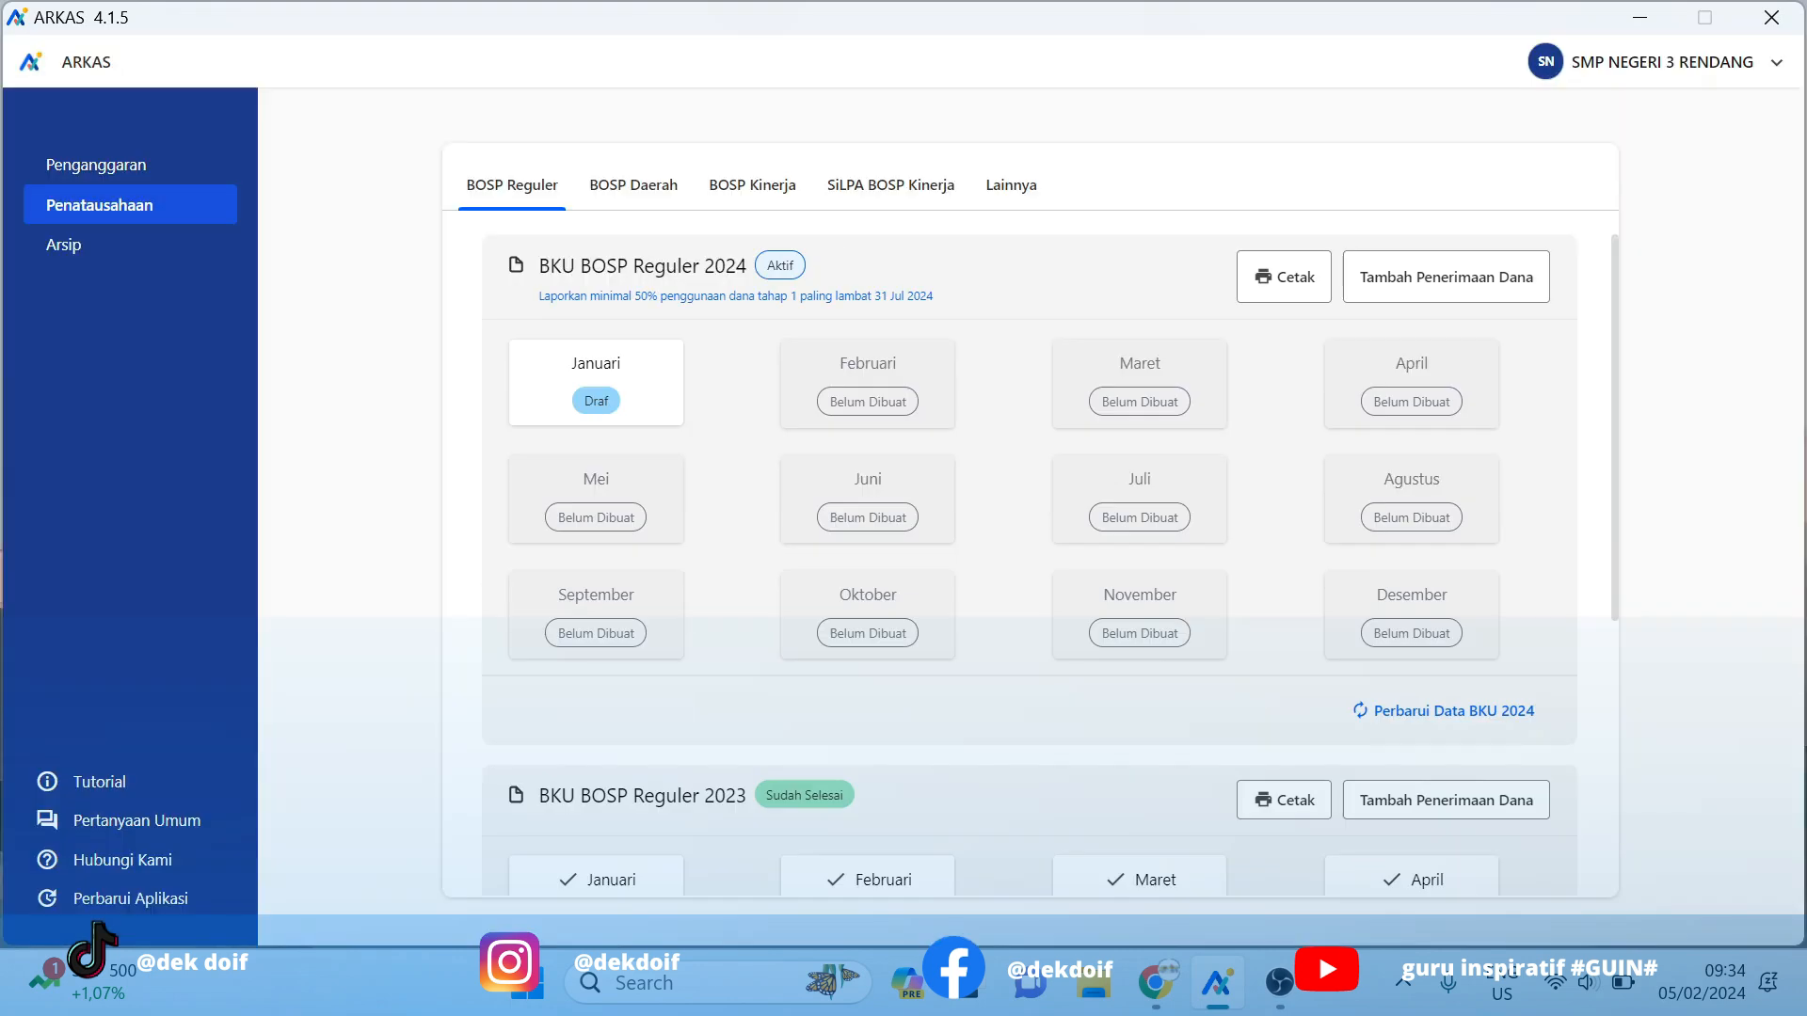
# Step: Open the January 2024 cash book of BKU BOSP Reguler 2024
pyautogui.click(612, 380)
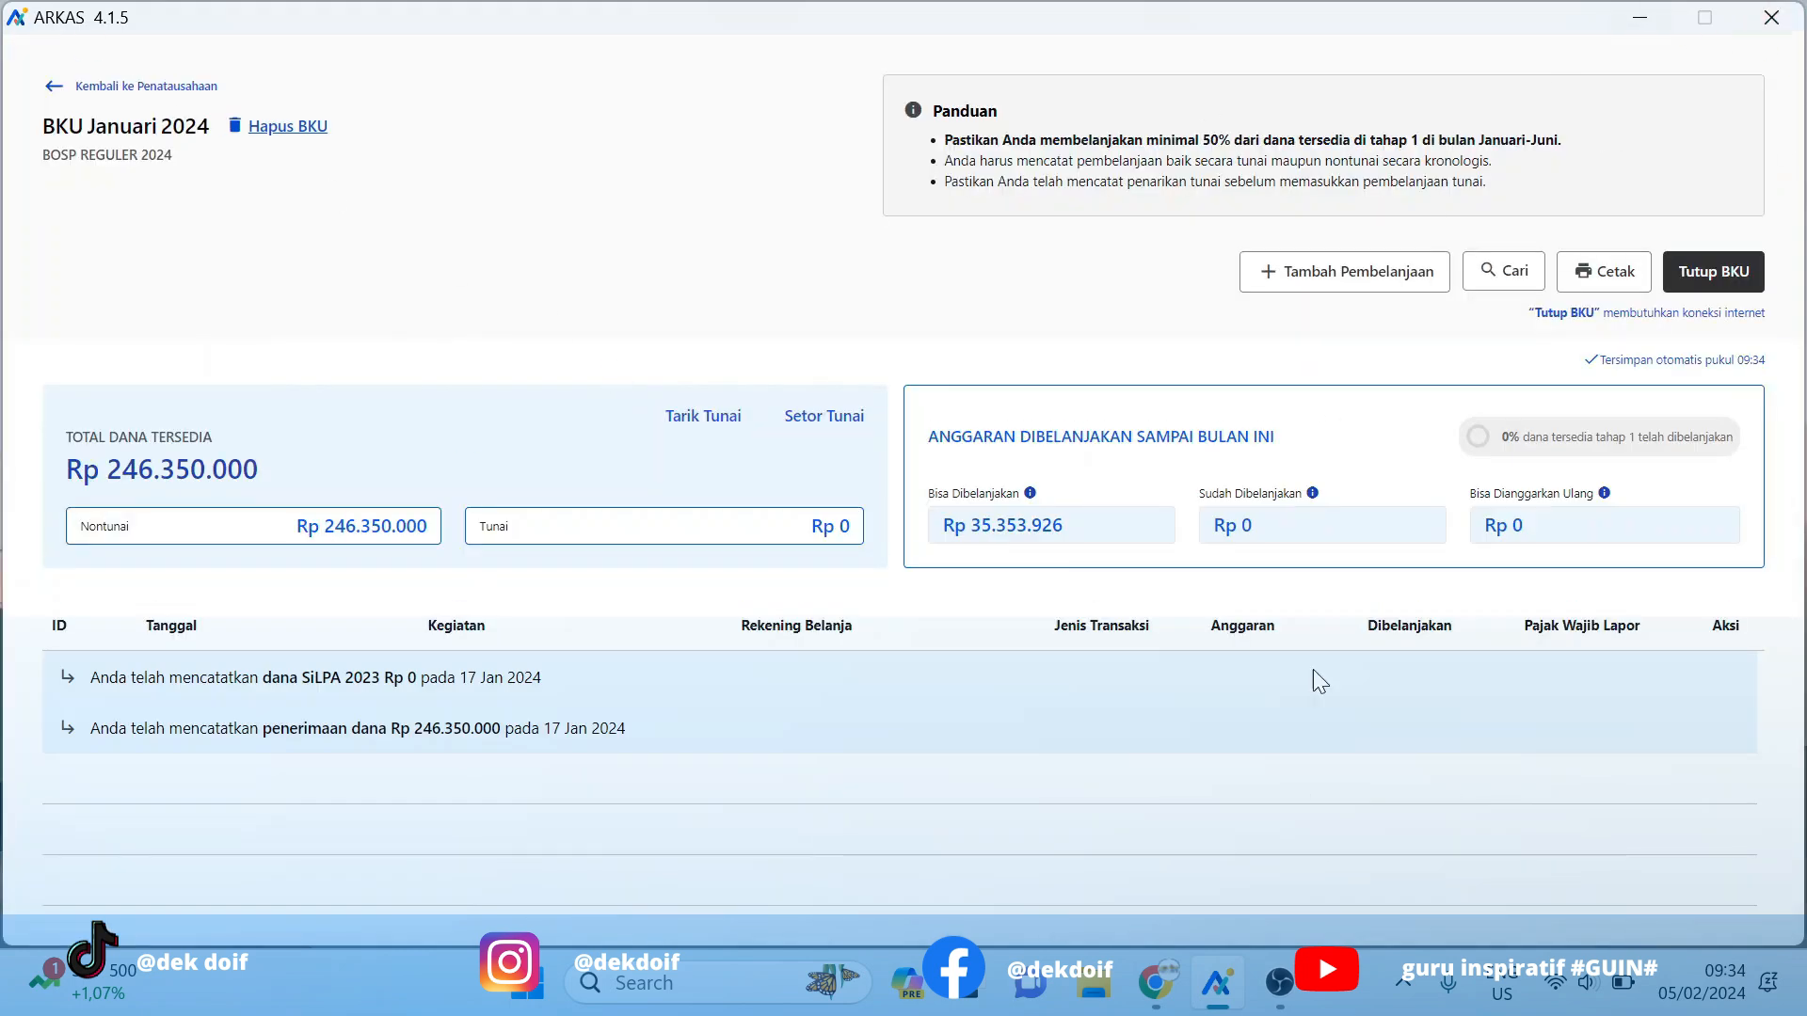
pyautogui.click(1282, 984)
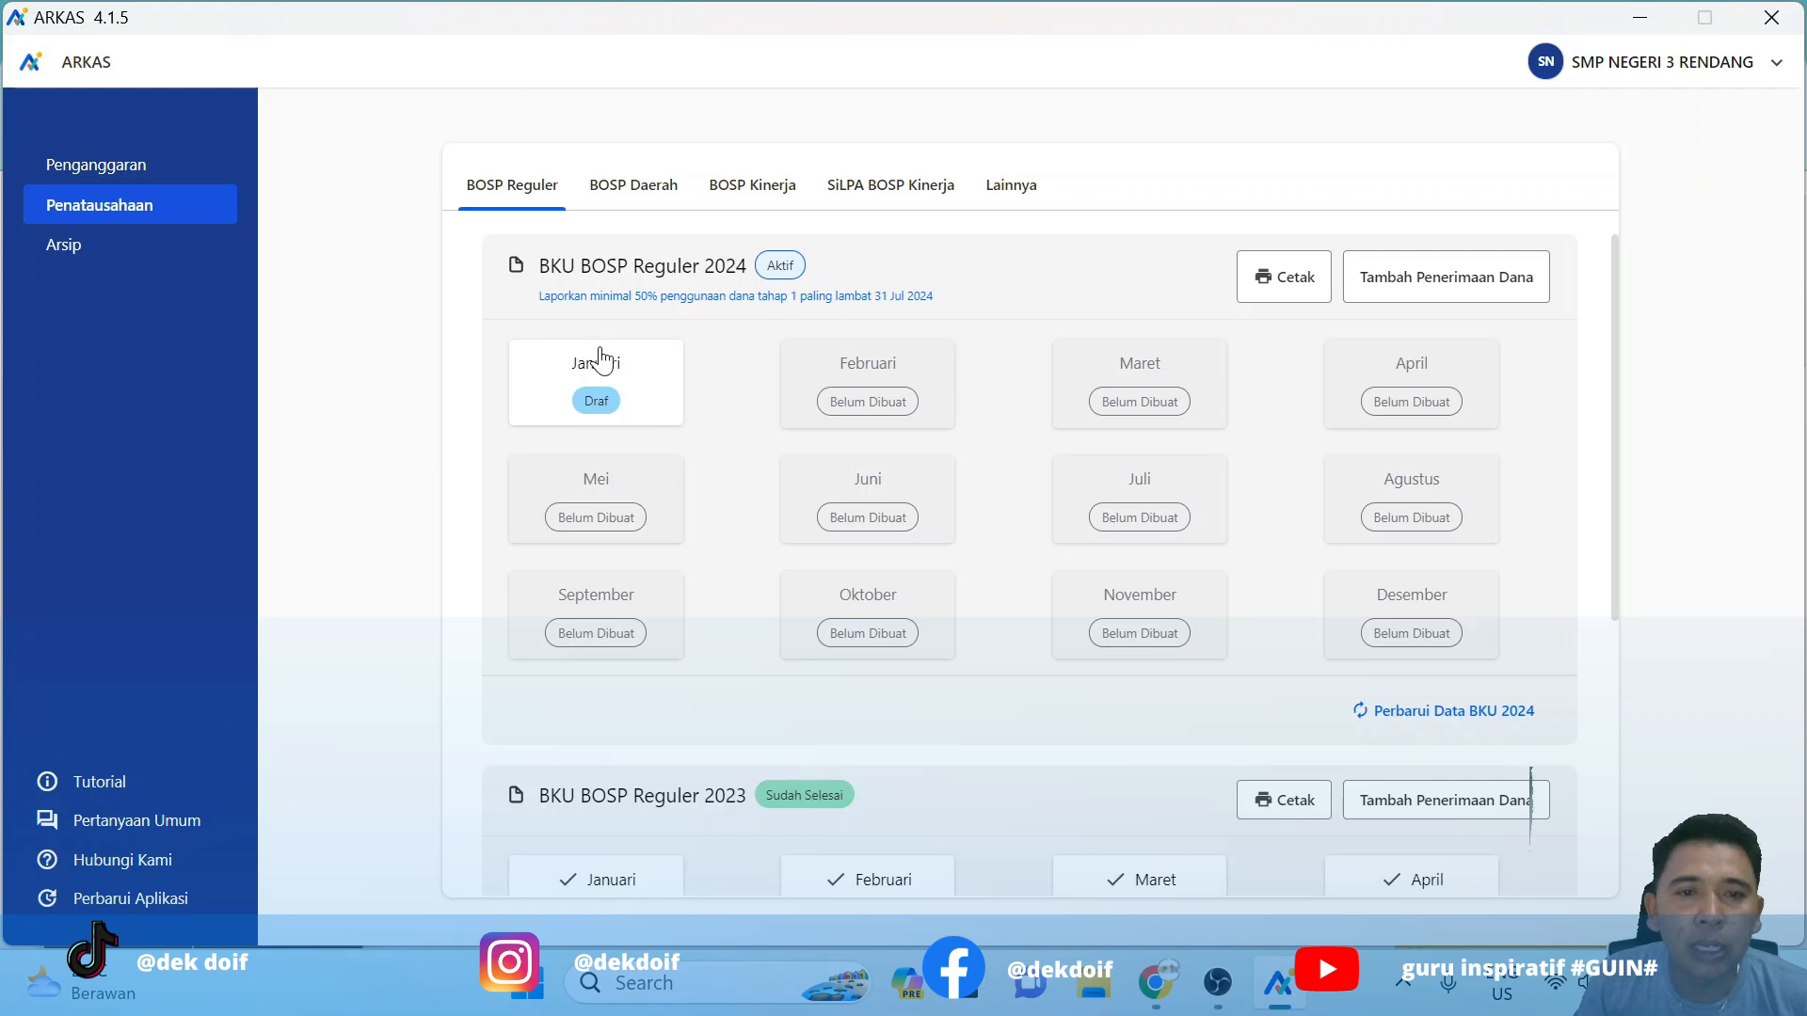
pyautogui.click(622, 368)
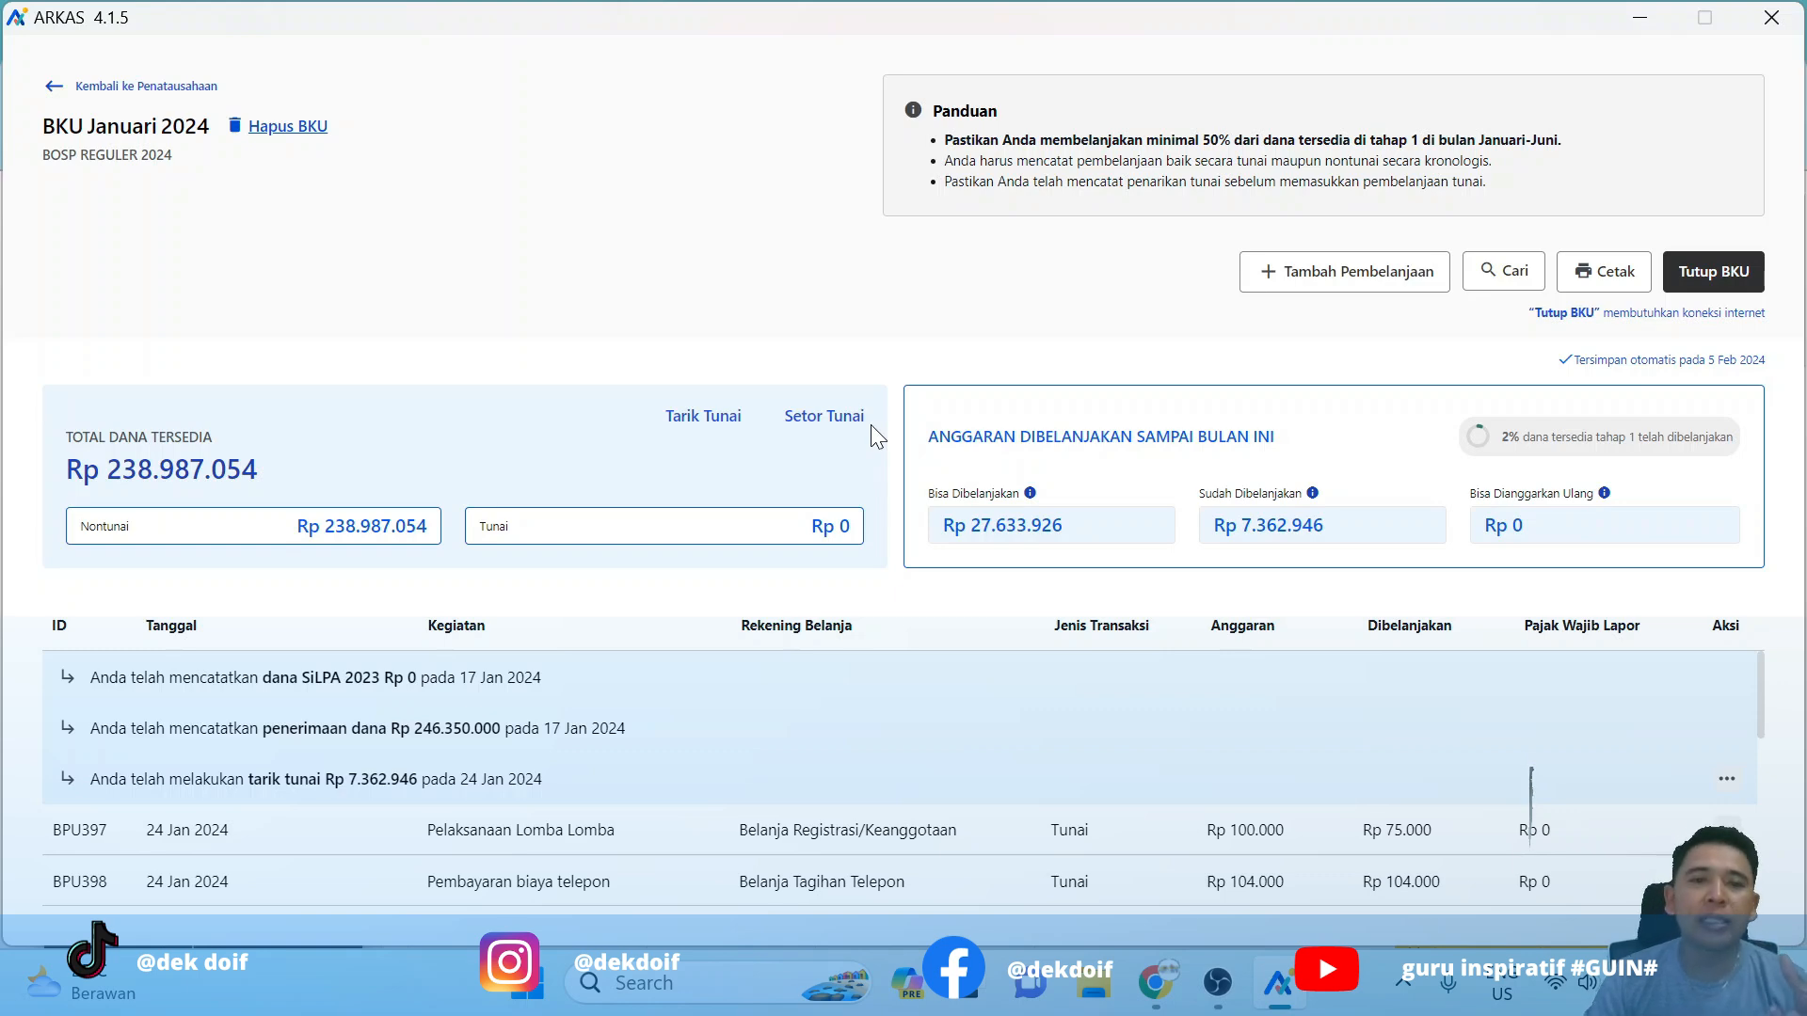
# Step: Examine the cash withdrawal form's date and amount fields and close it without saving
pyautogui.click(692, 434)
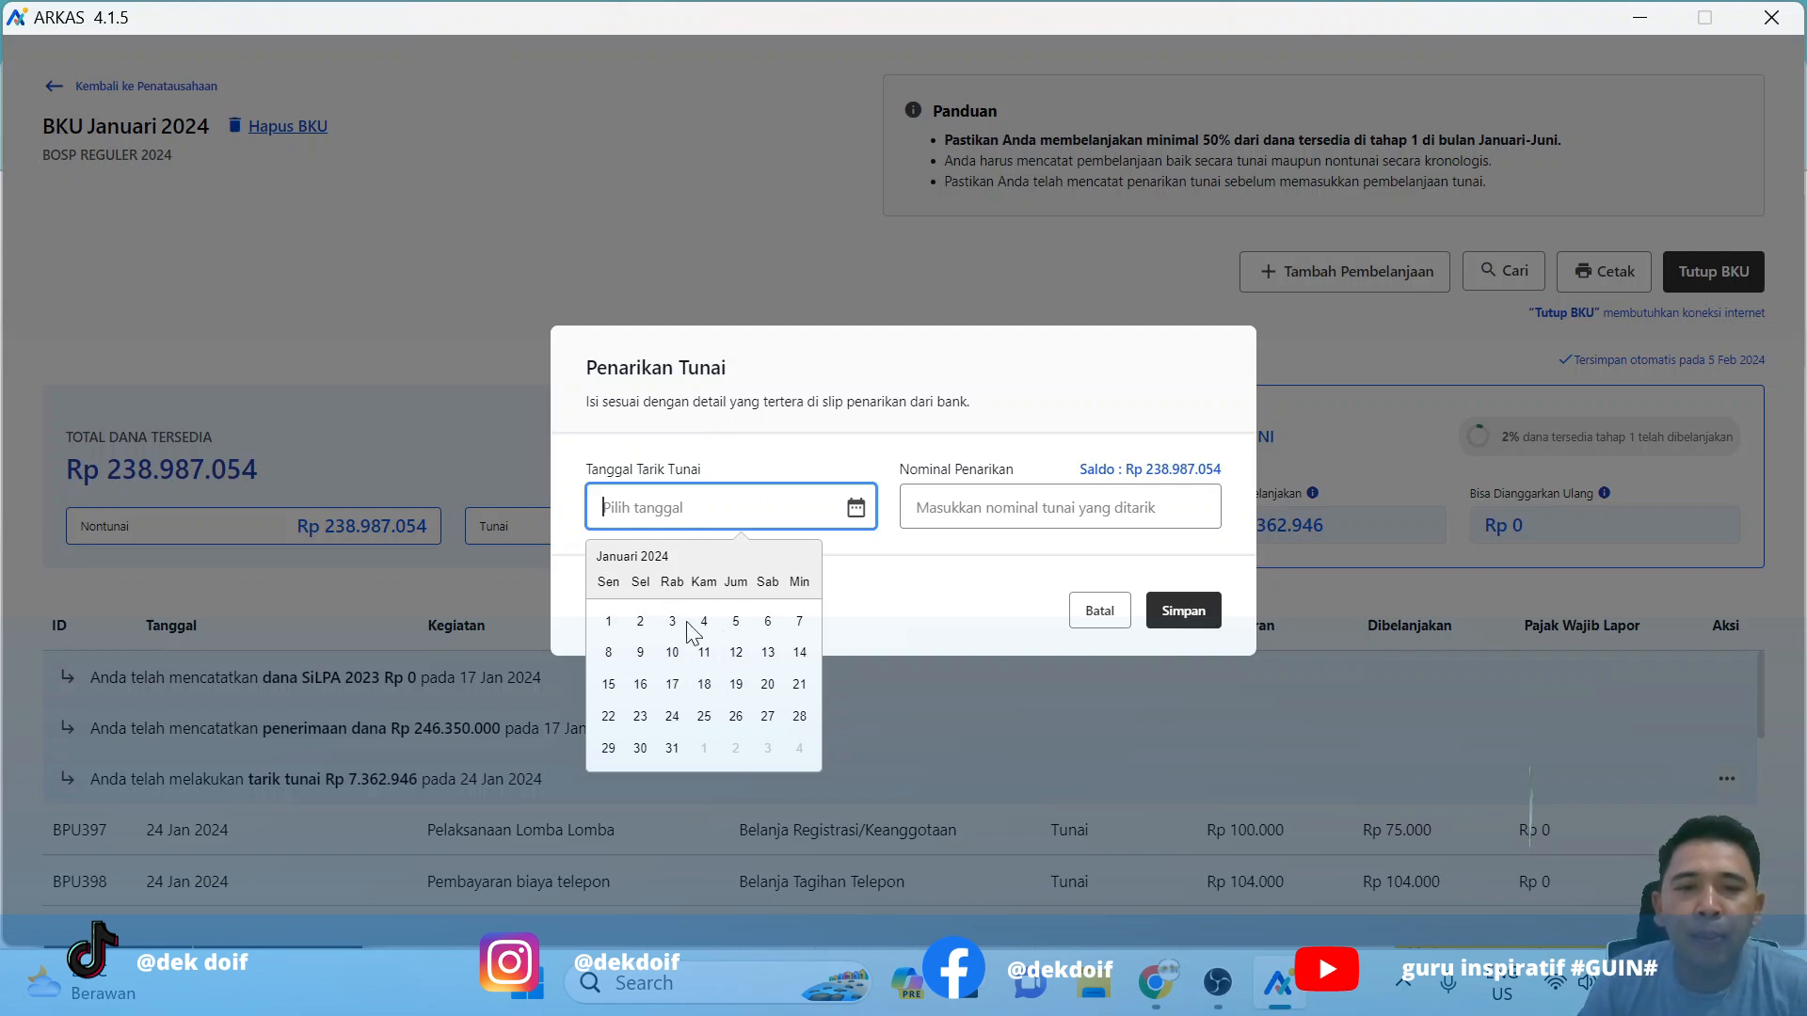
pyautogui.click(1026, 507)
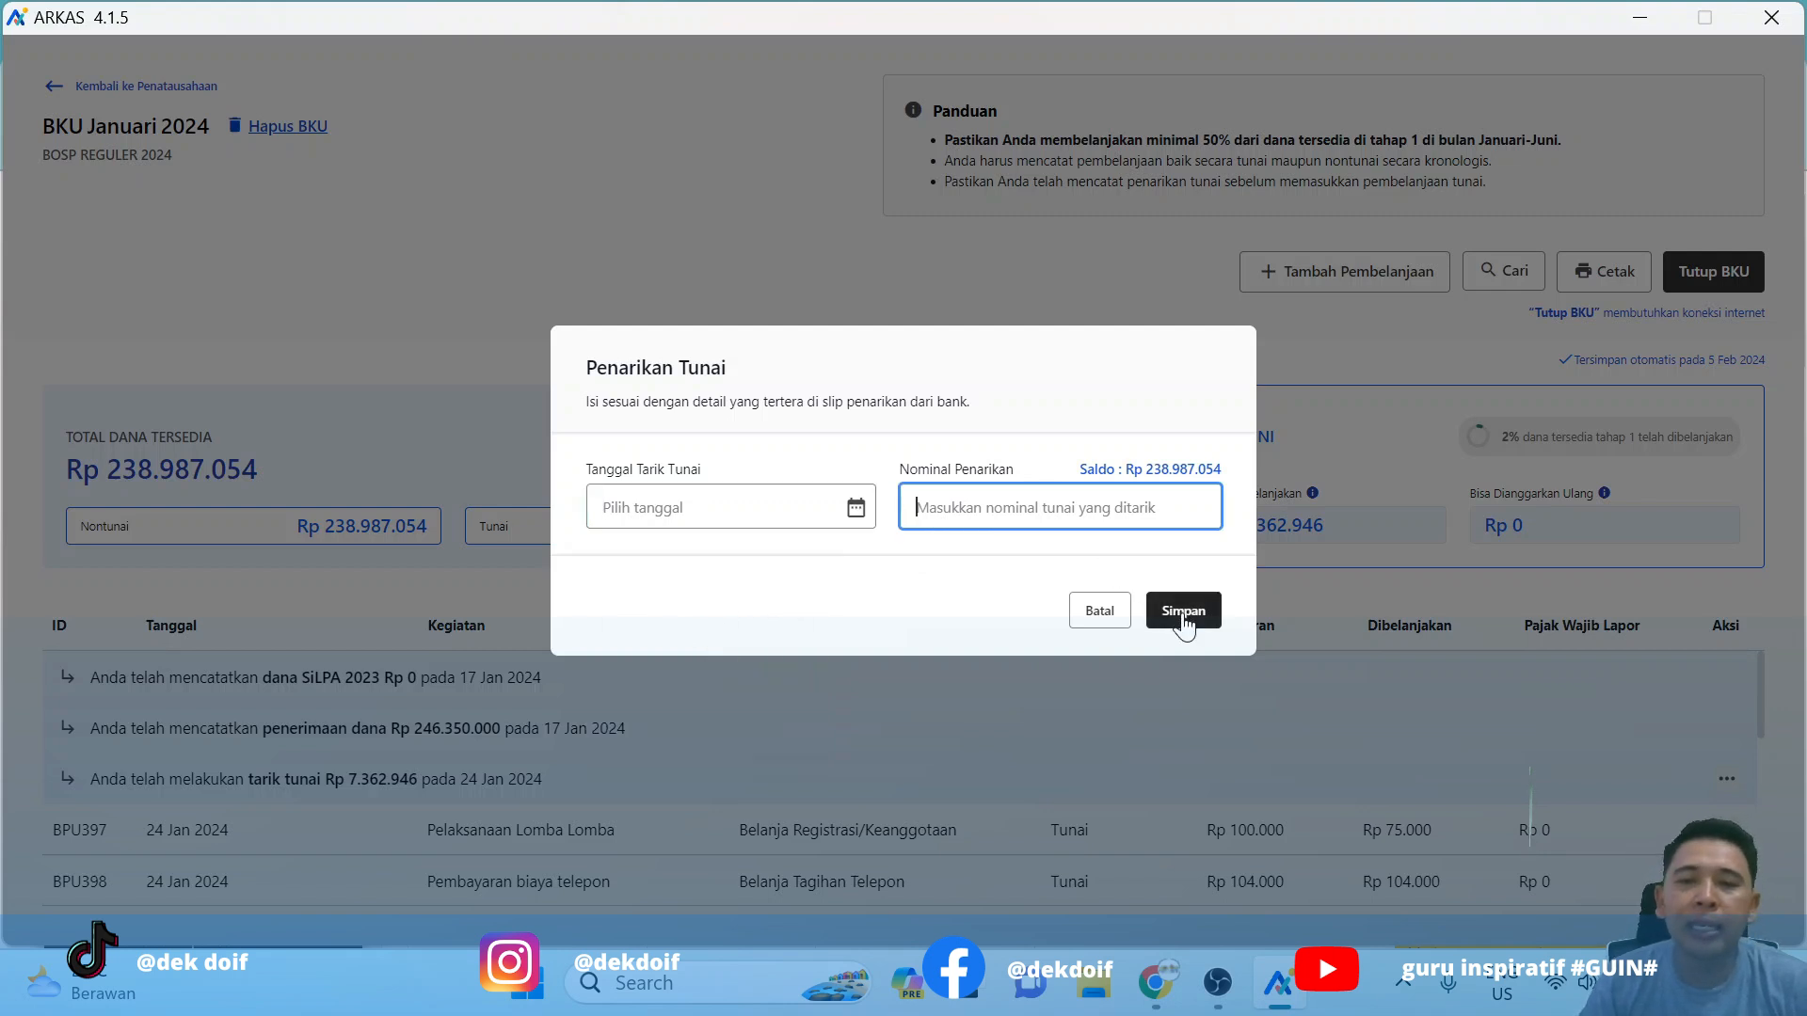
pyautogui.click(1095, 612)
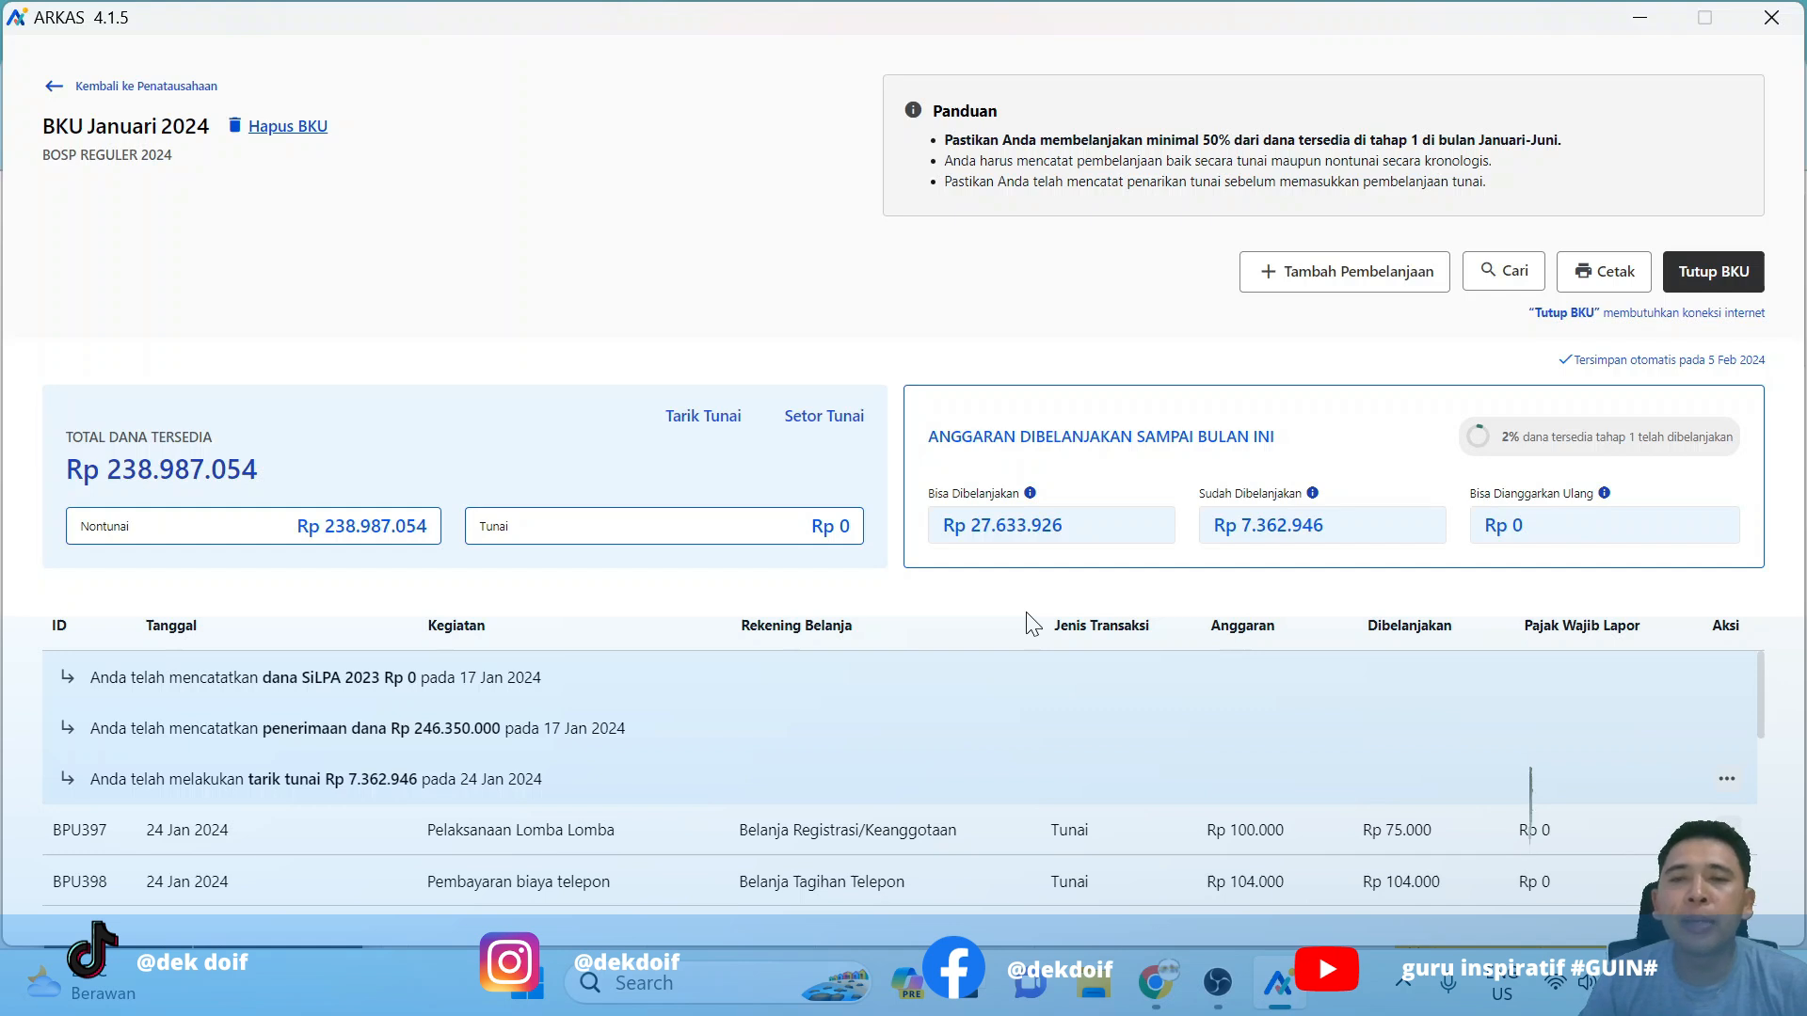
# Step: Start a new expenditure dated 3 January 2024 and check the Tunai and Nontunai balances offered as transaction types
pyautogui.click(1349, 284)
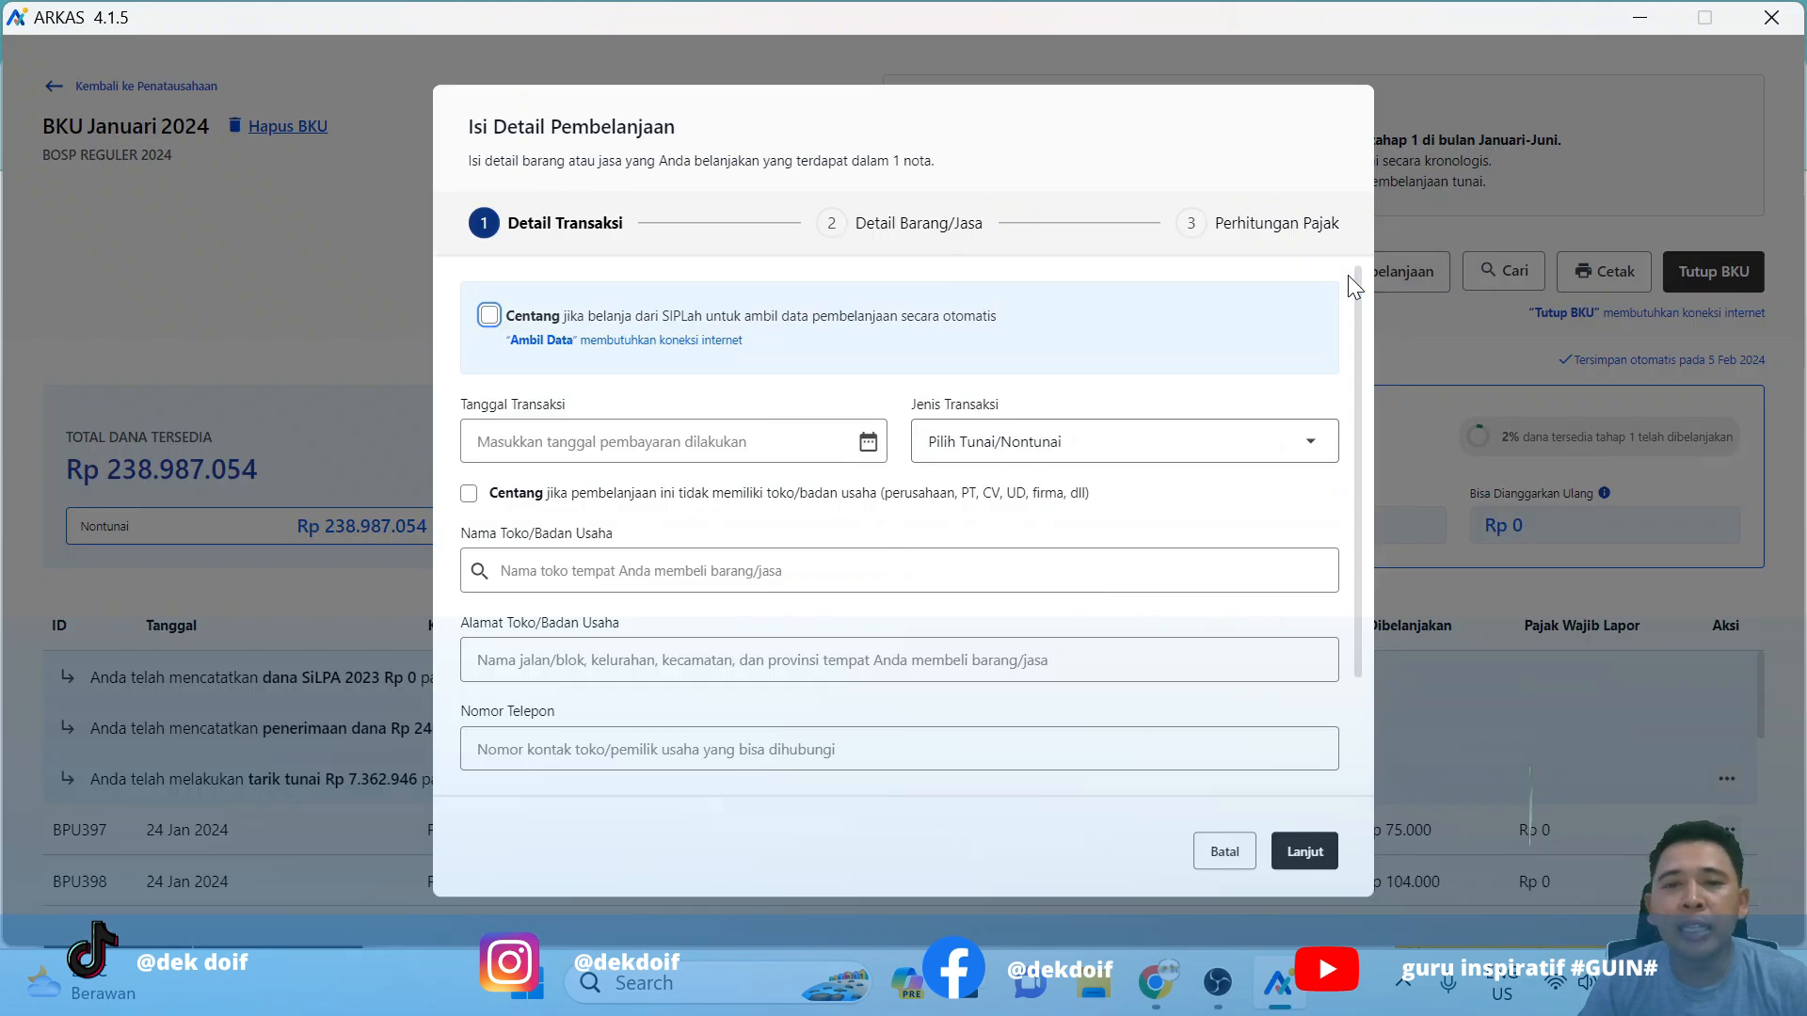
pyautogui.click(1006, 456)
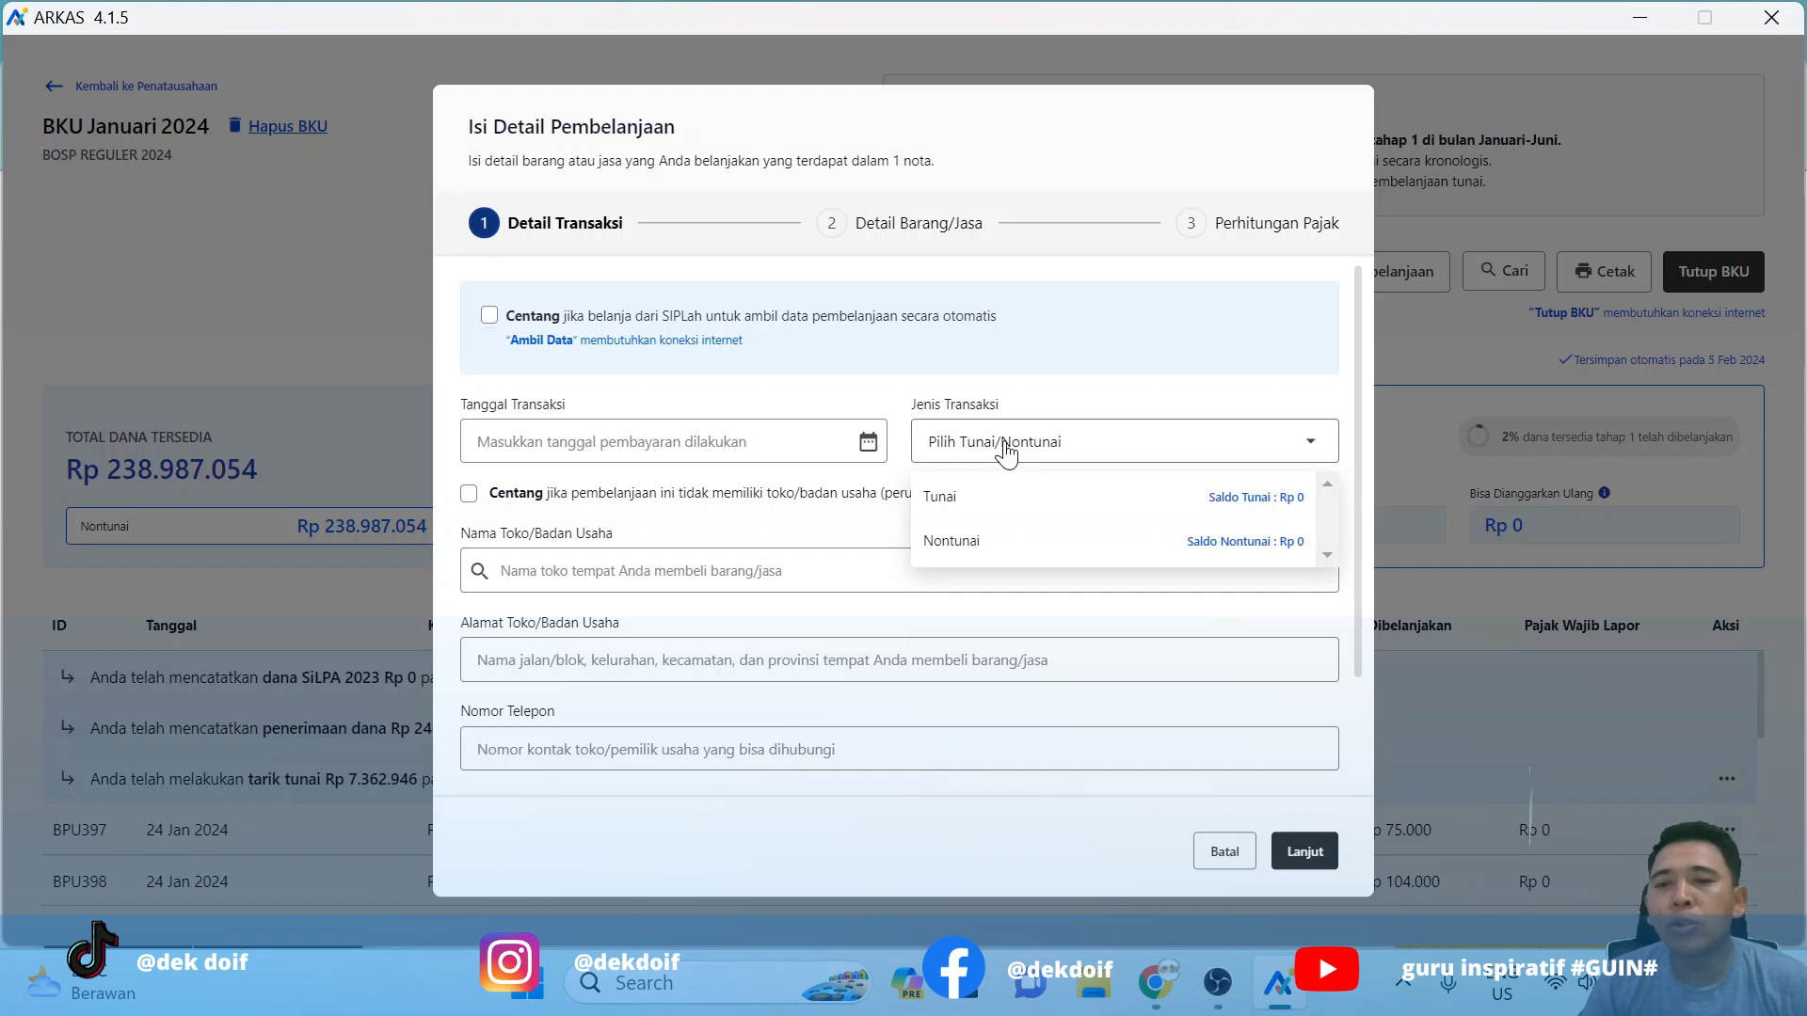
pyautogui.click(1177, 318)
pyautogui.click(674, 442)
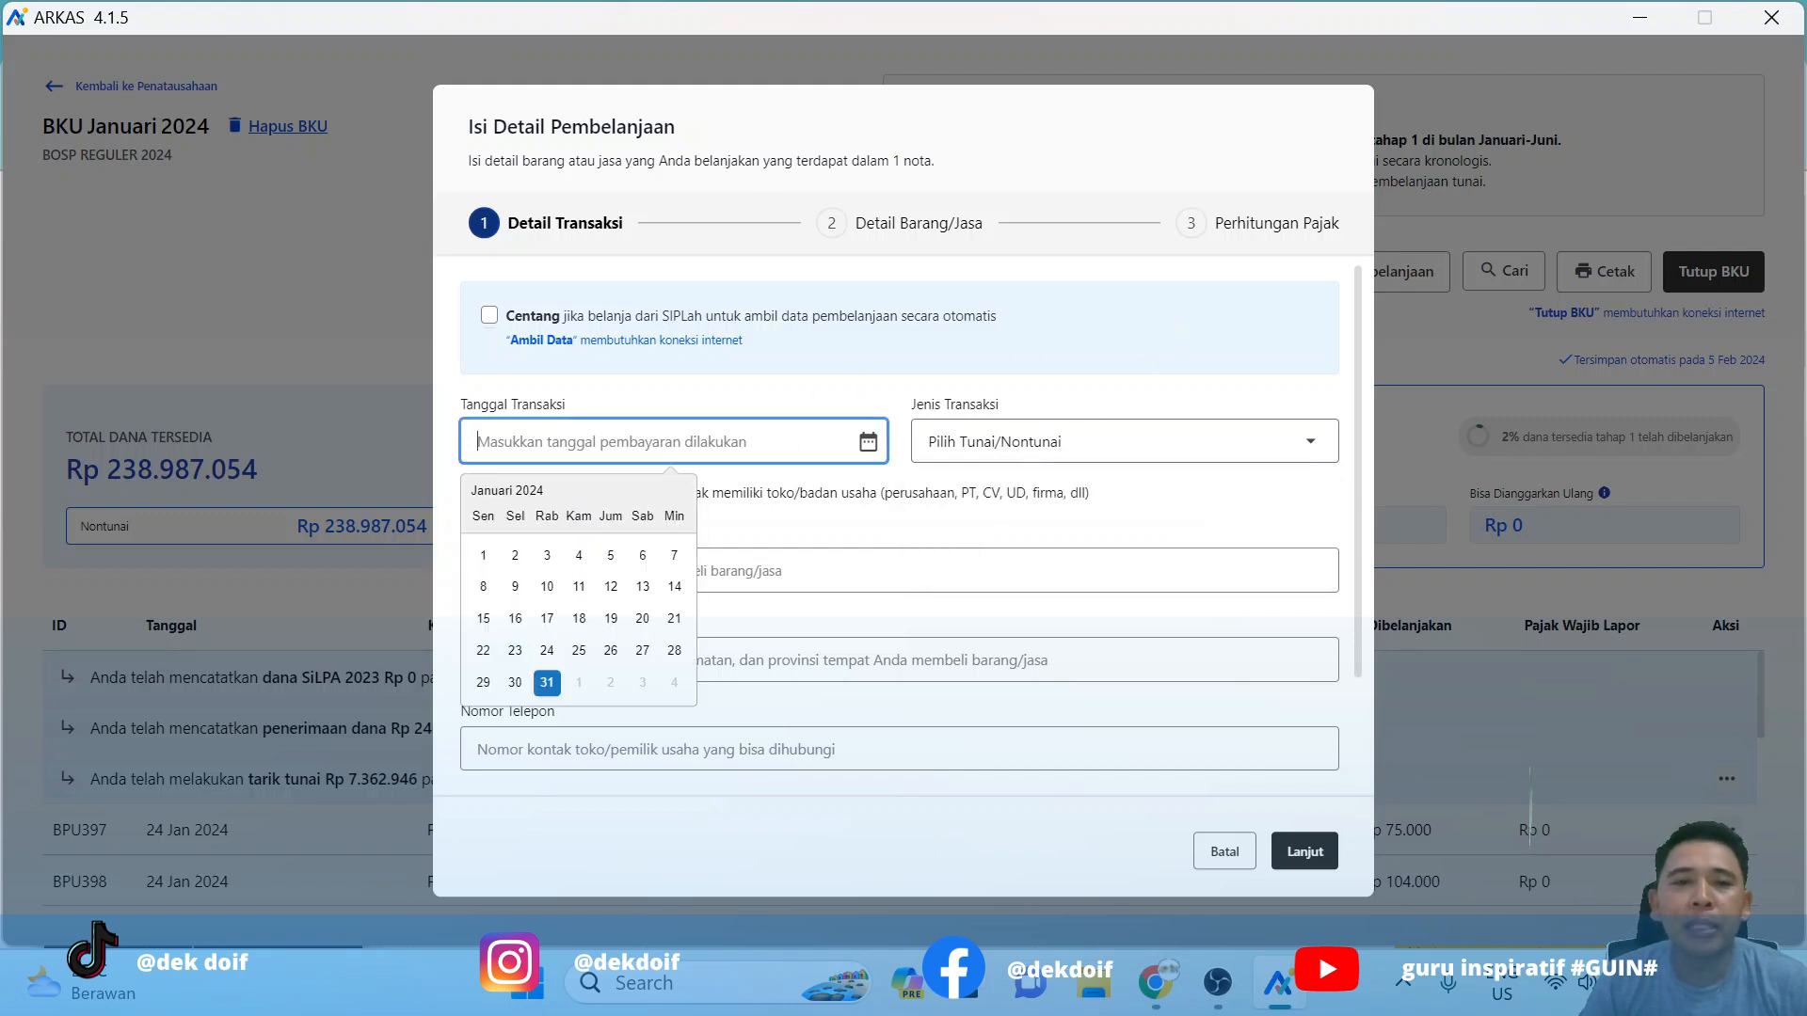
pyautogui.click(547, 557)
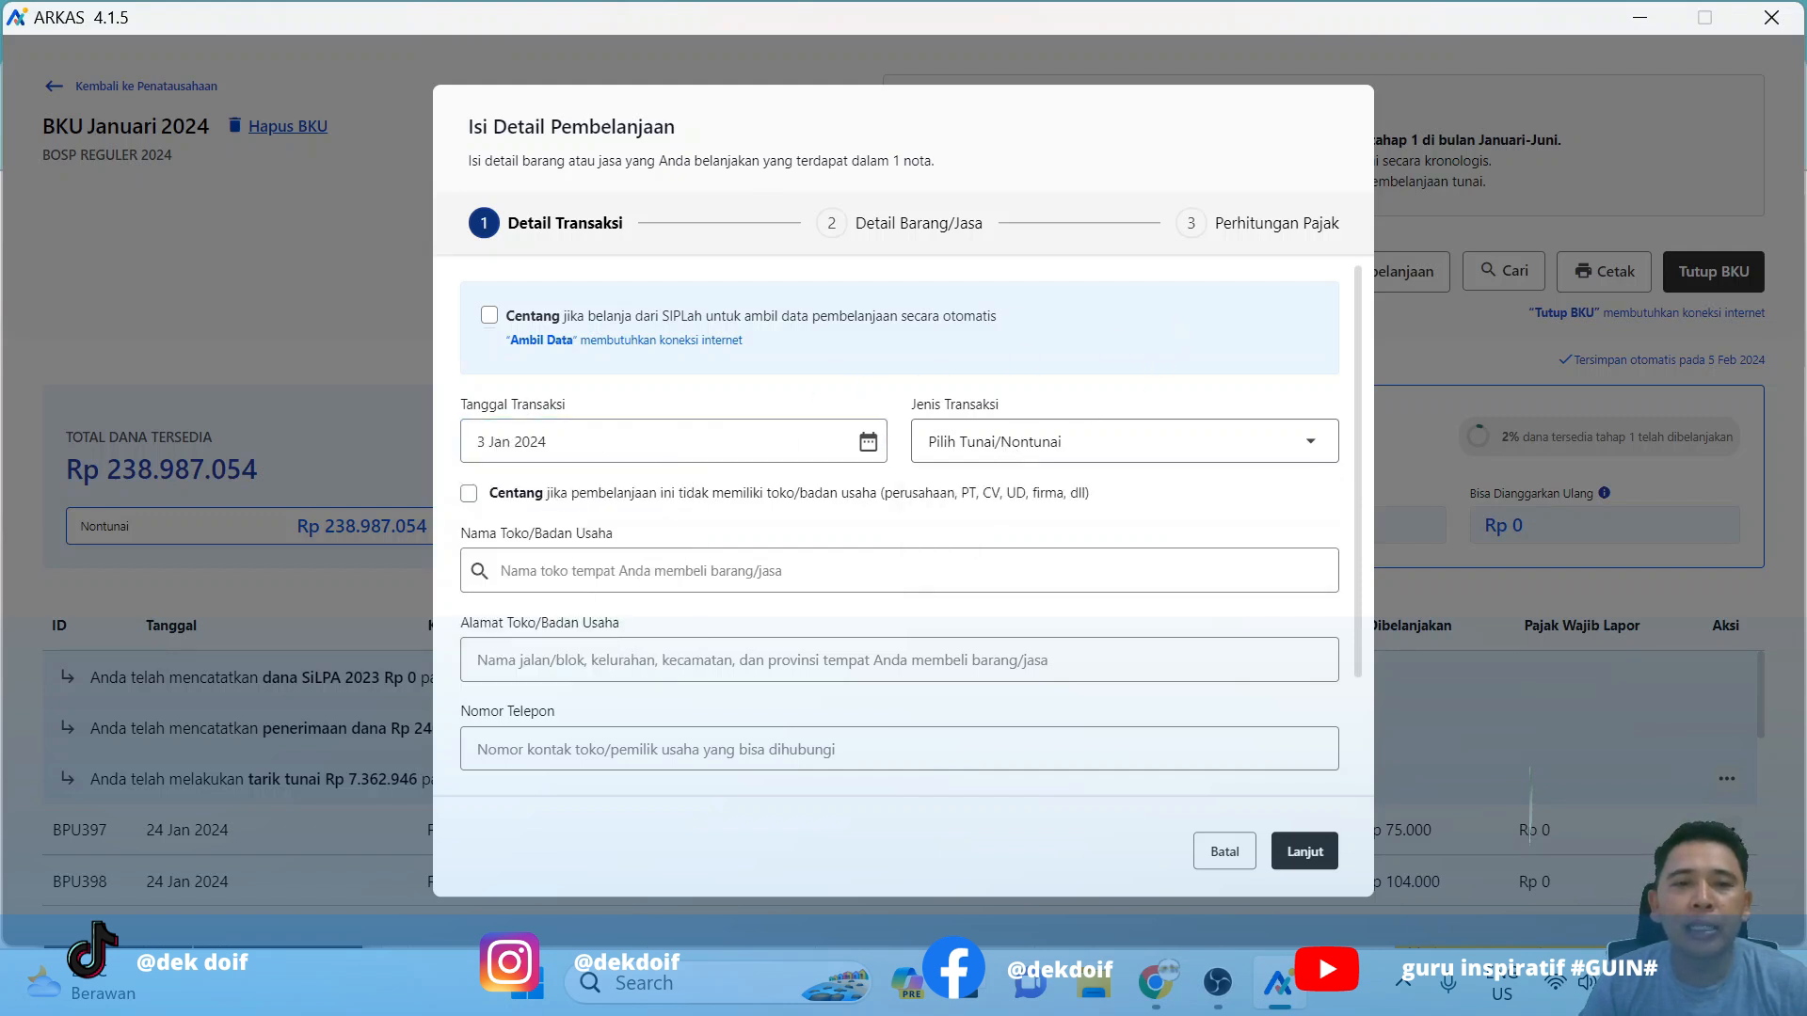
pyautogui.click(1013, 450)
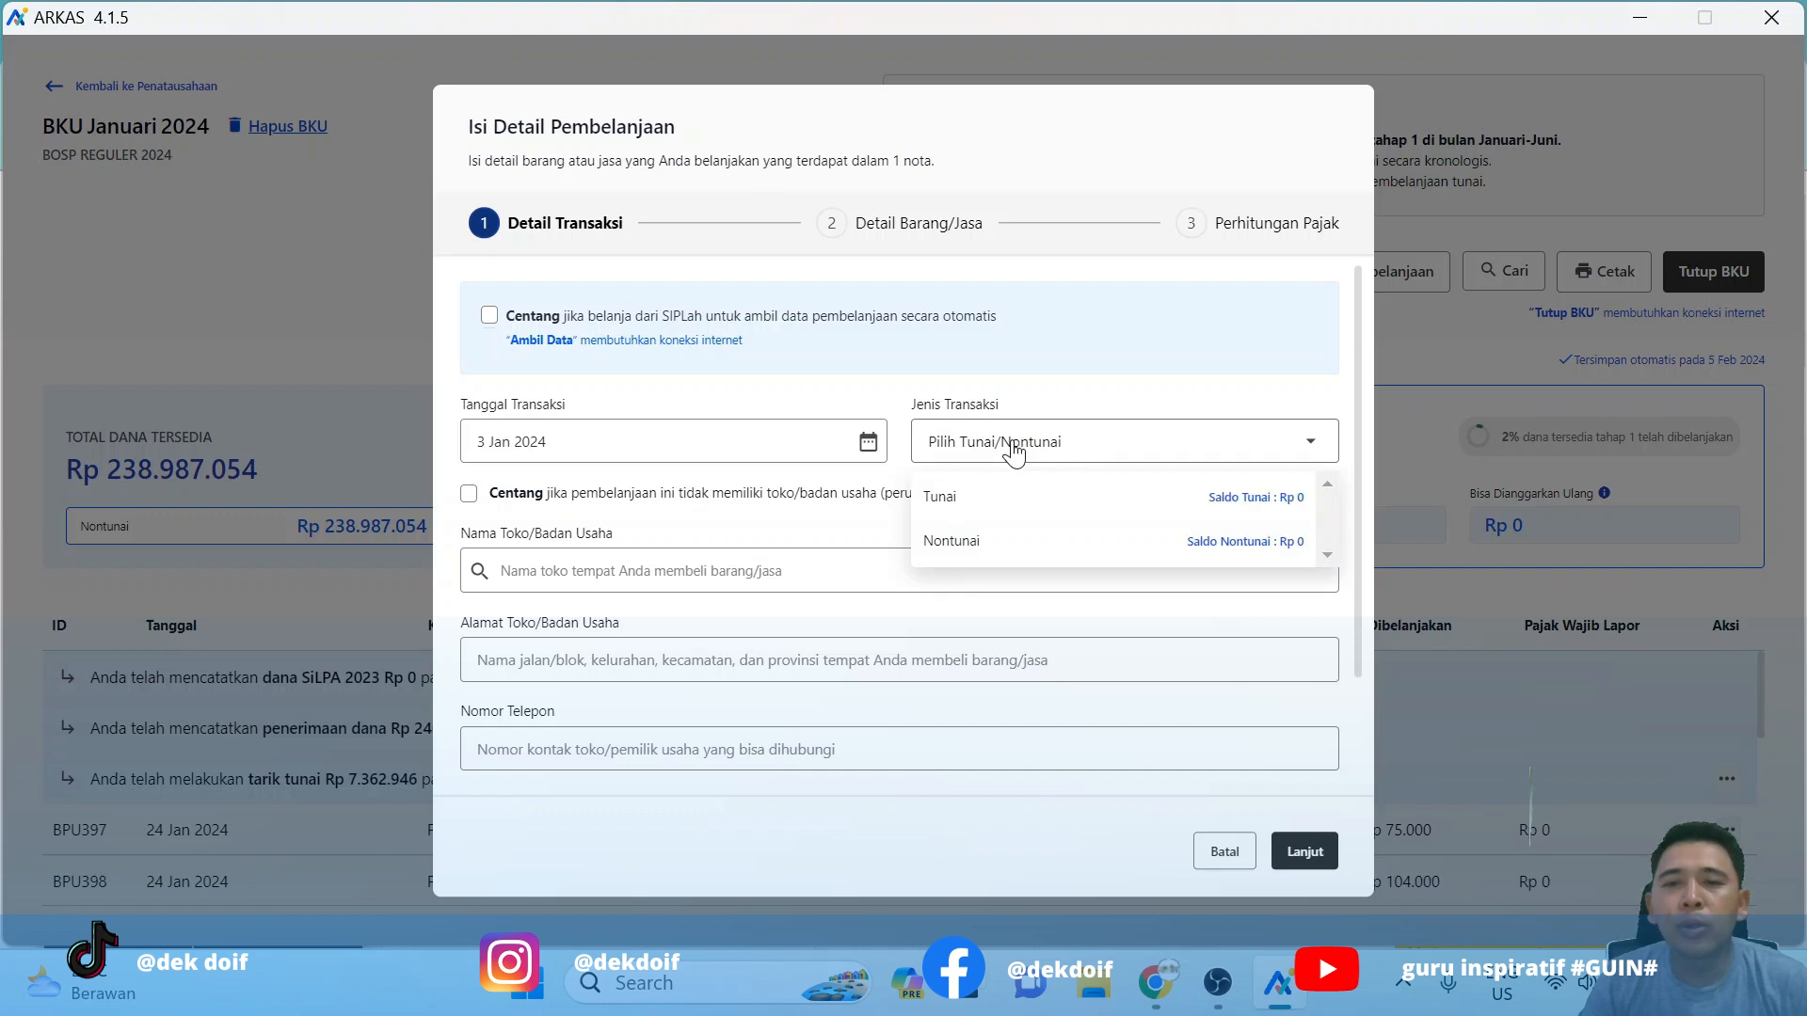
pyautogui.click(1107, 368)
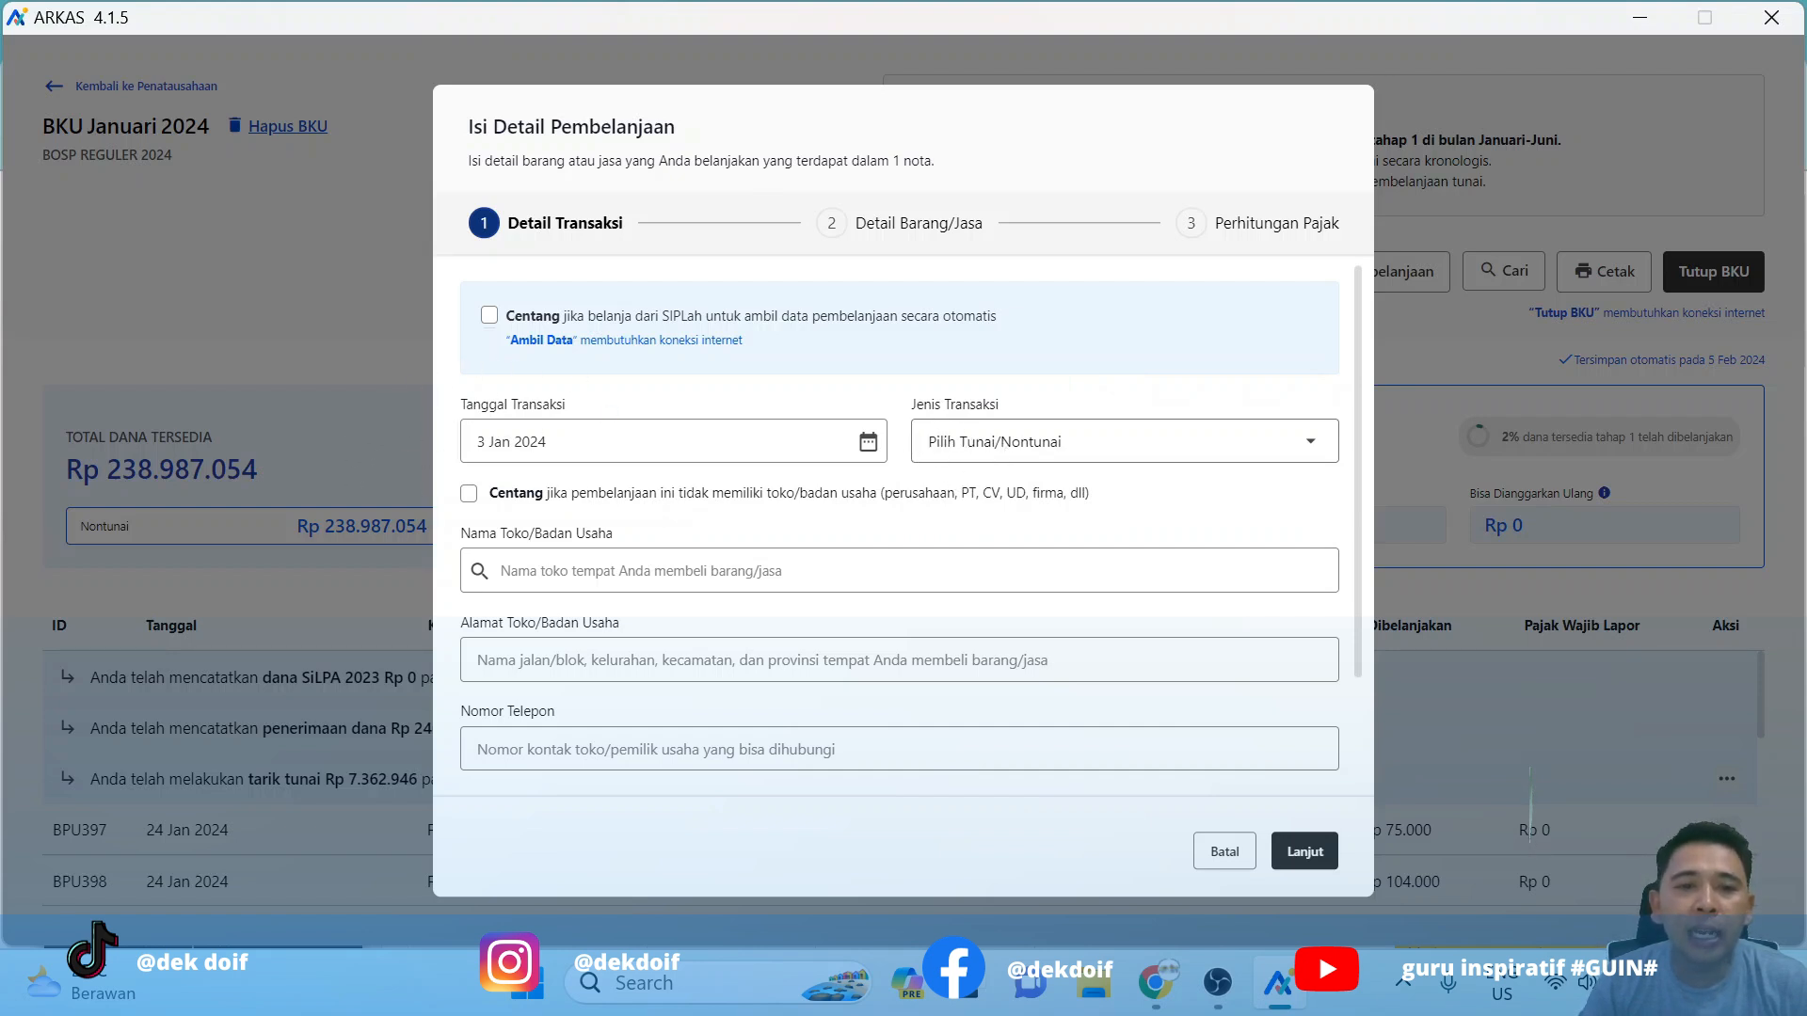
pyautogui.click(1052, 453)
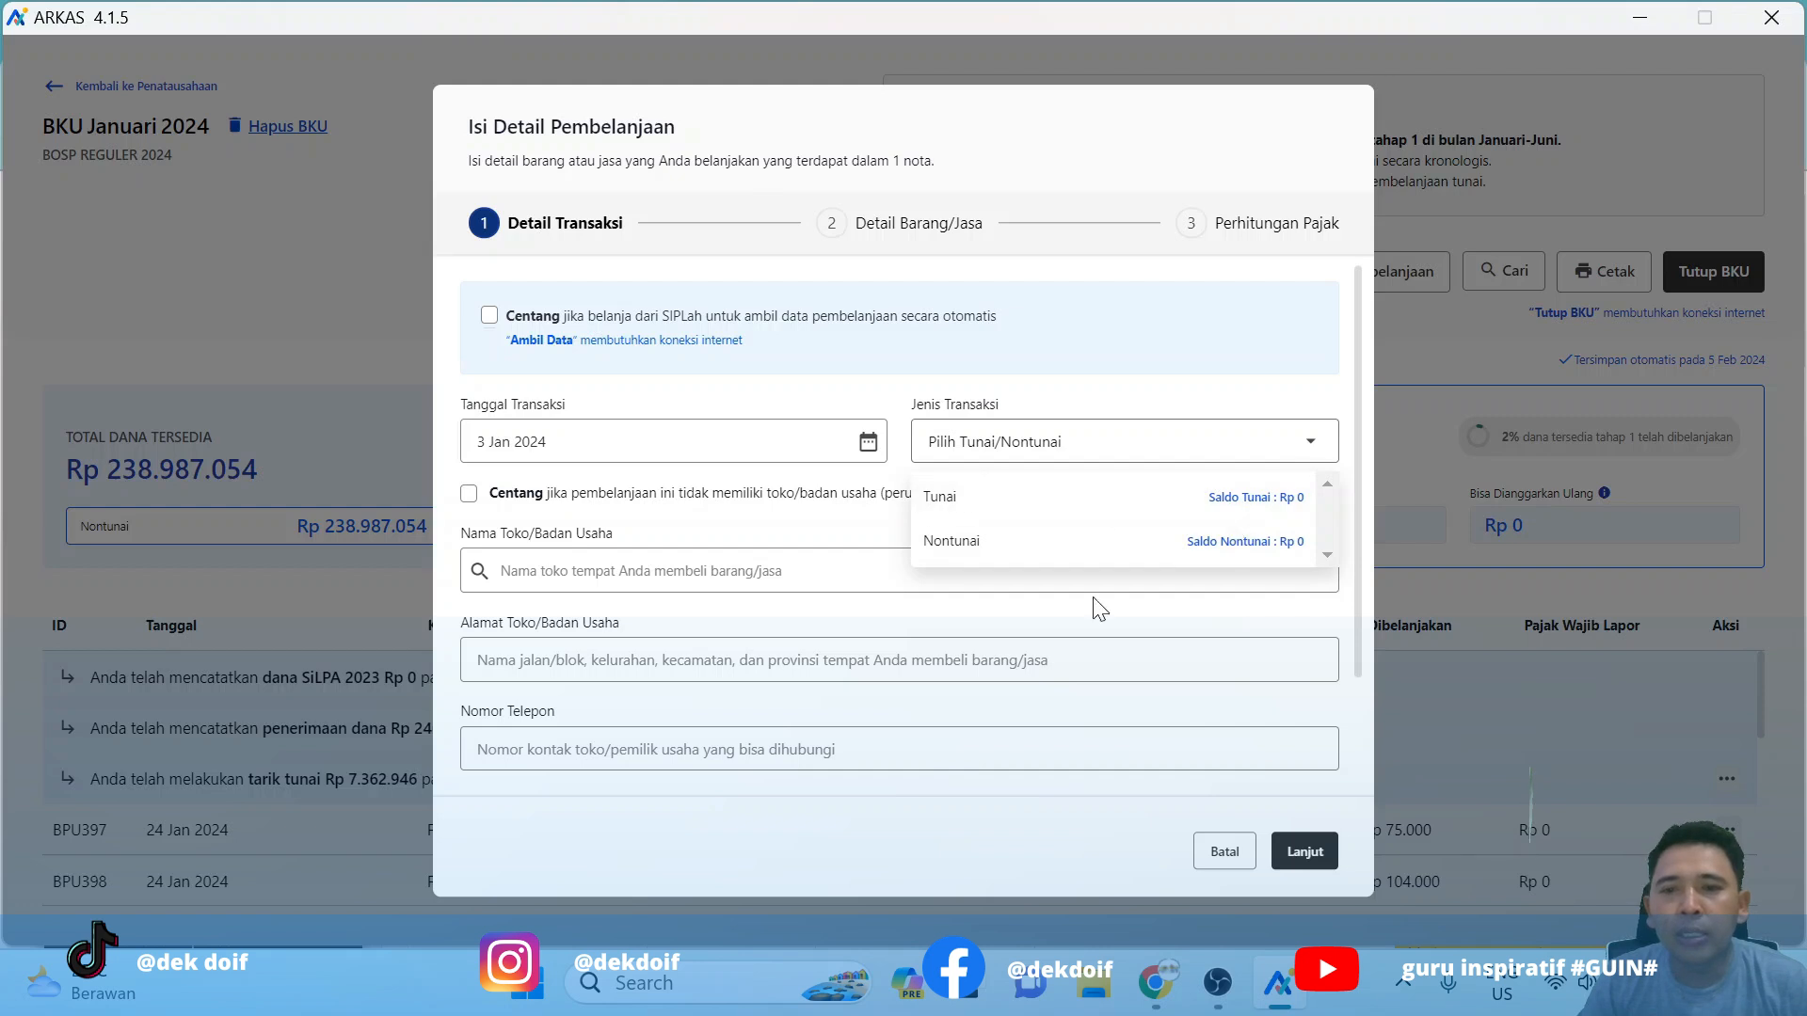
# Step: Change the expenditure's transaction date to 20 January 2024 and check the Tunai and Nontunai balances
pyautogui.click(555, 442)
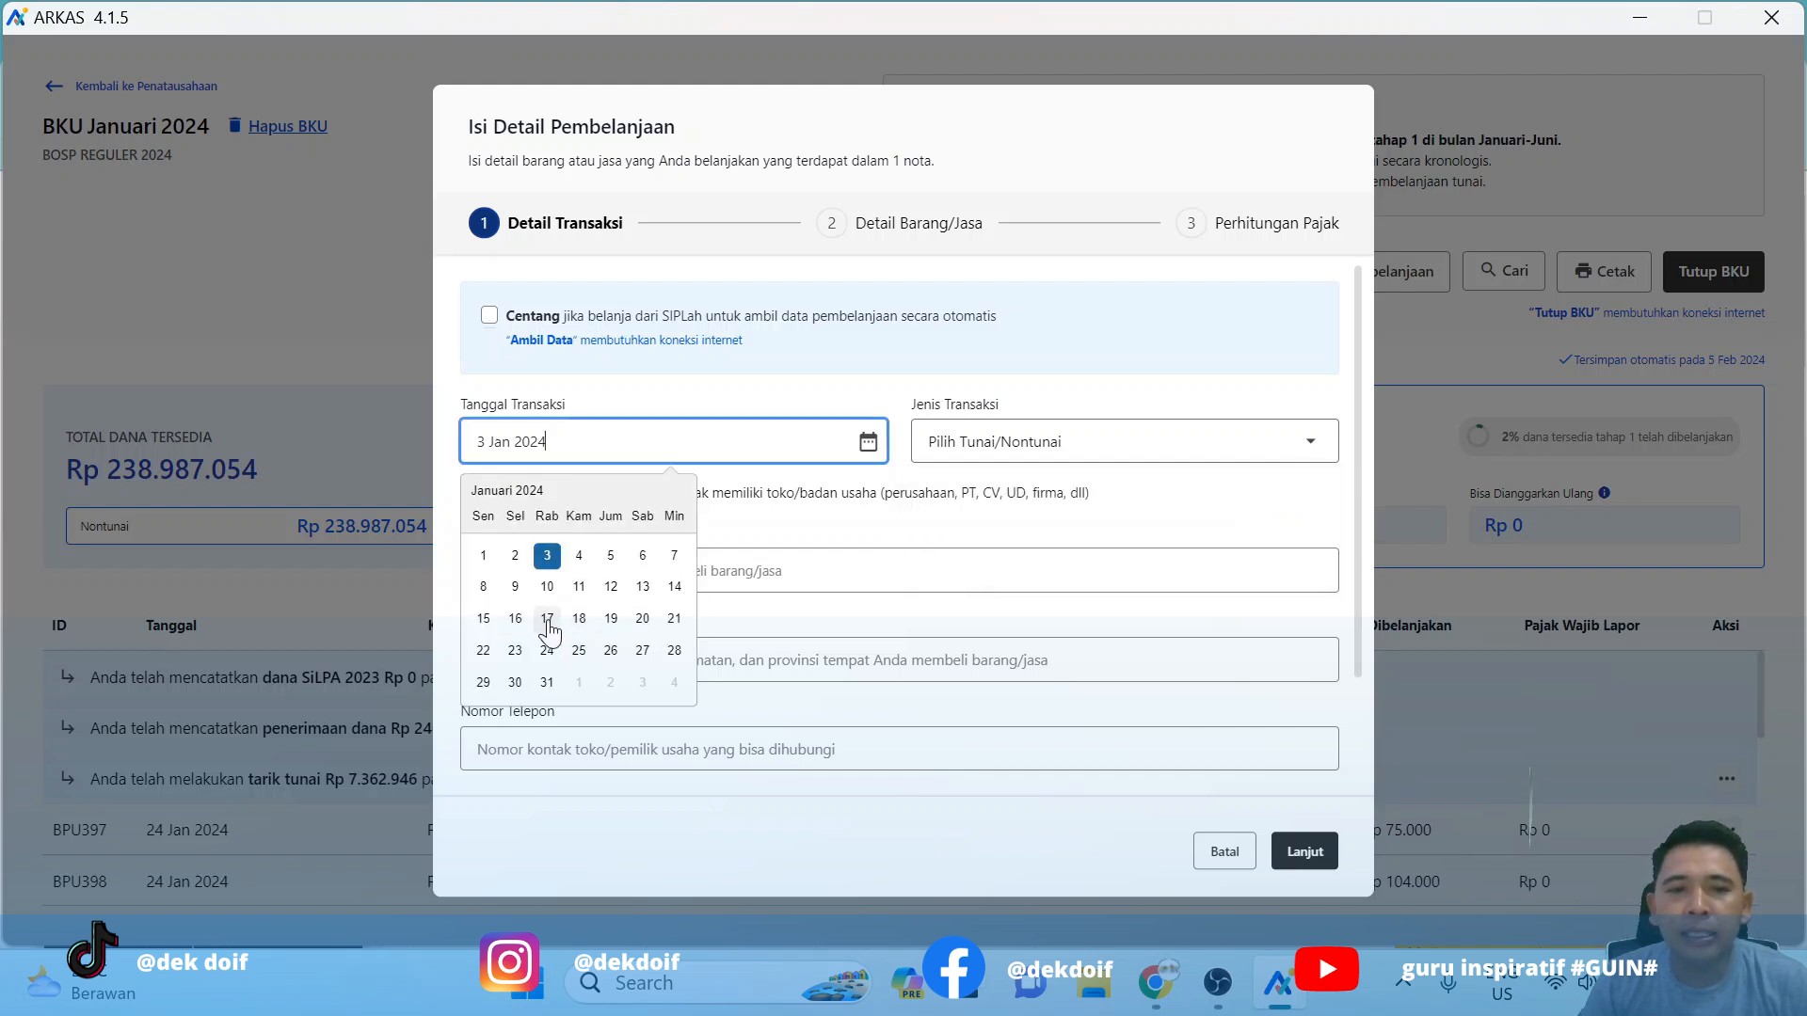
pyautogui.click(643, 621)
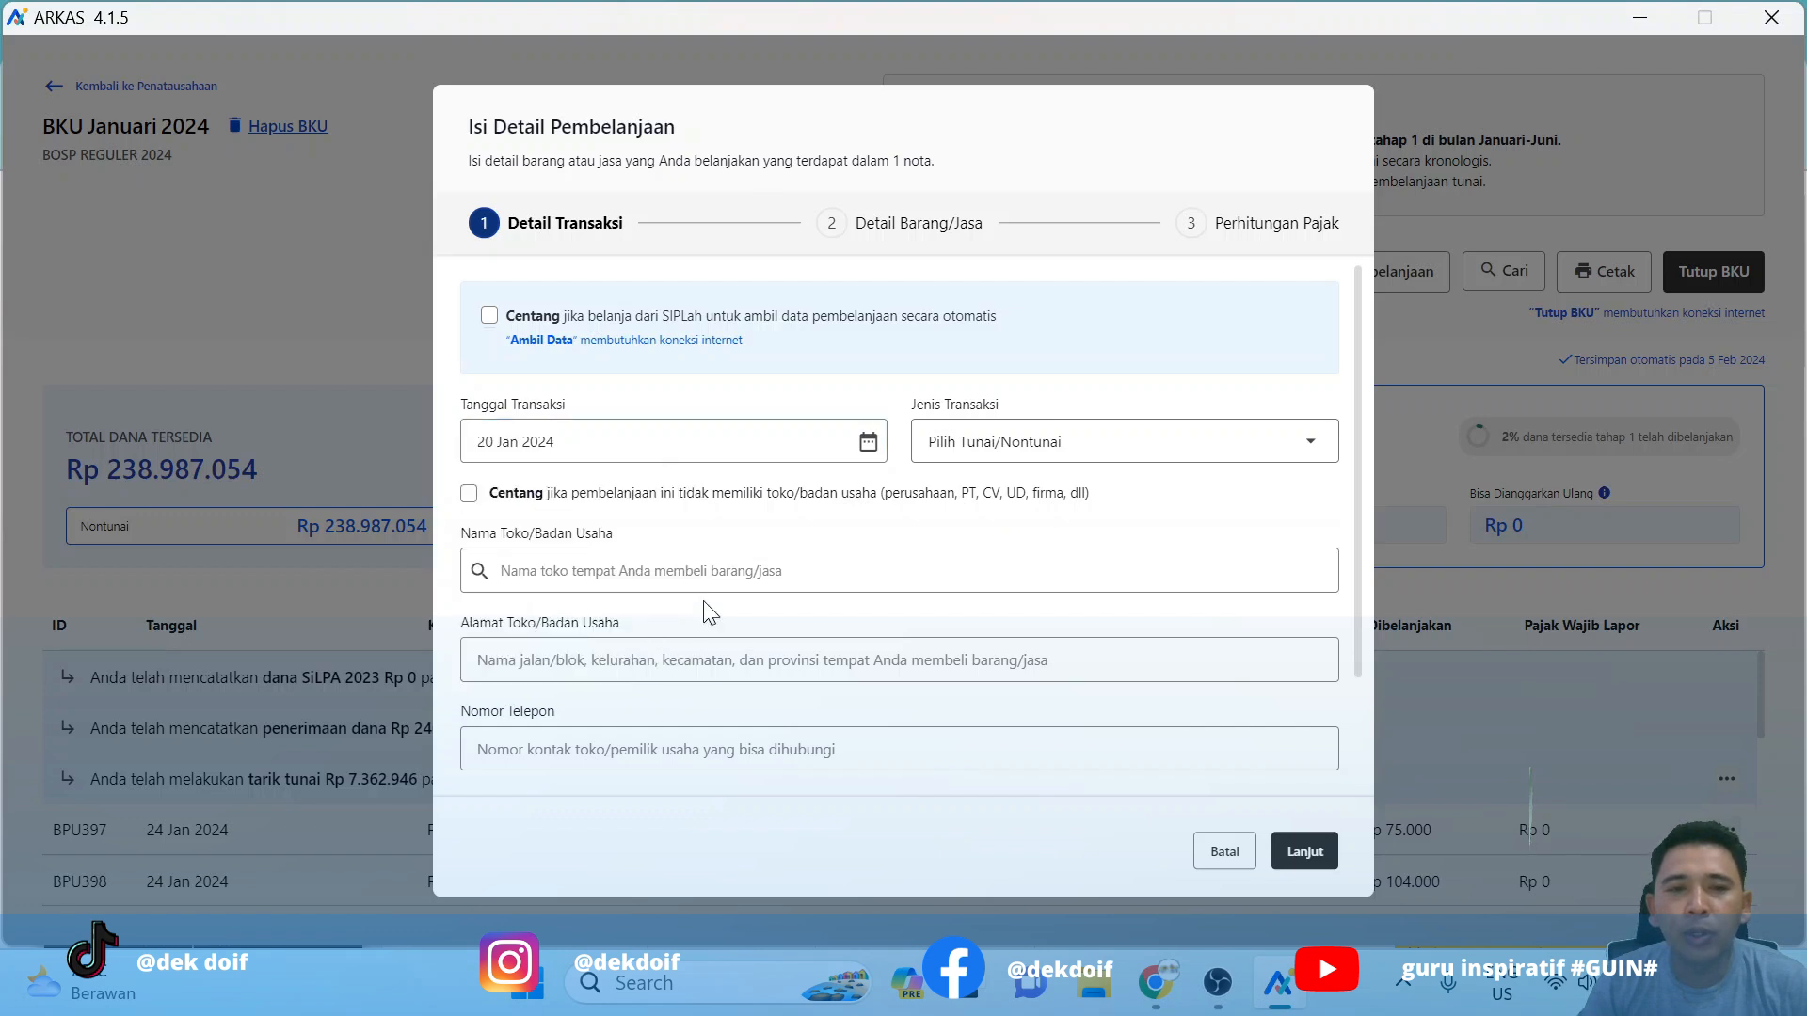
pyautogui.click(1167, 450)
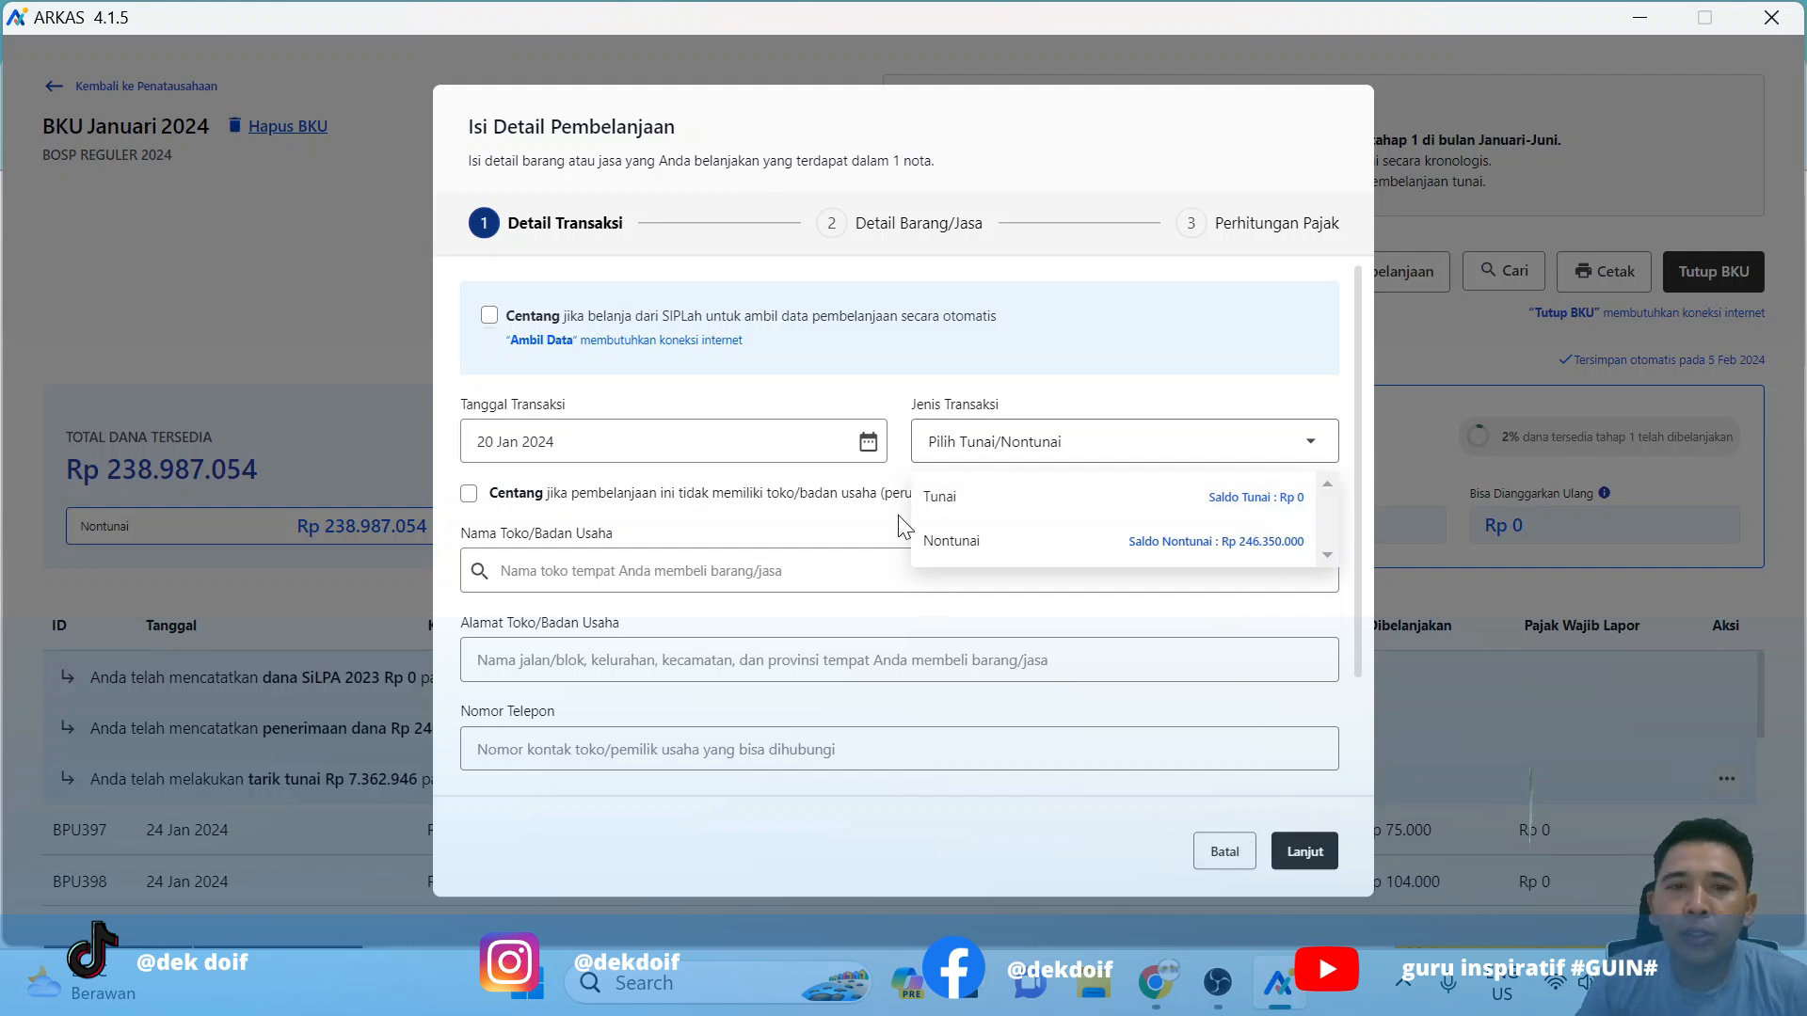
# Step: Look through the saved store names for the expenditure, and exit the form, discarding the entered data
pyautogui.click(602, 572)
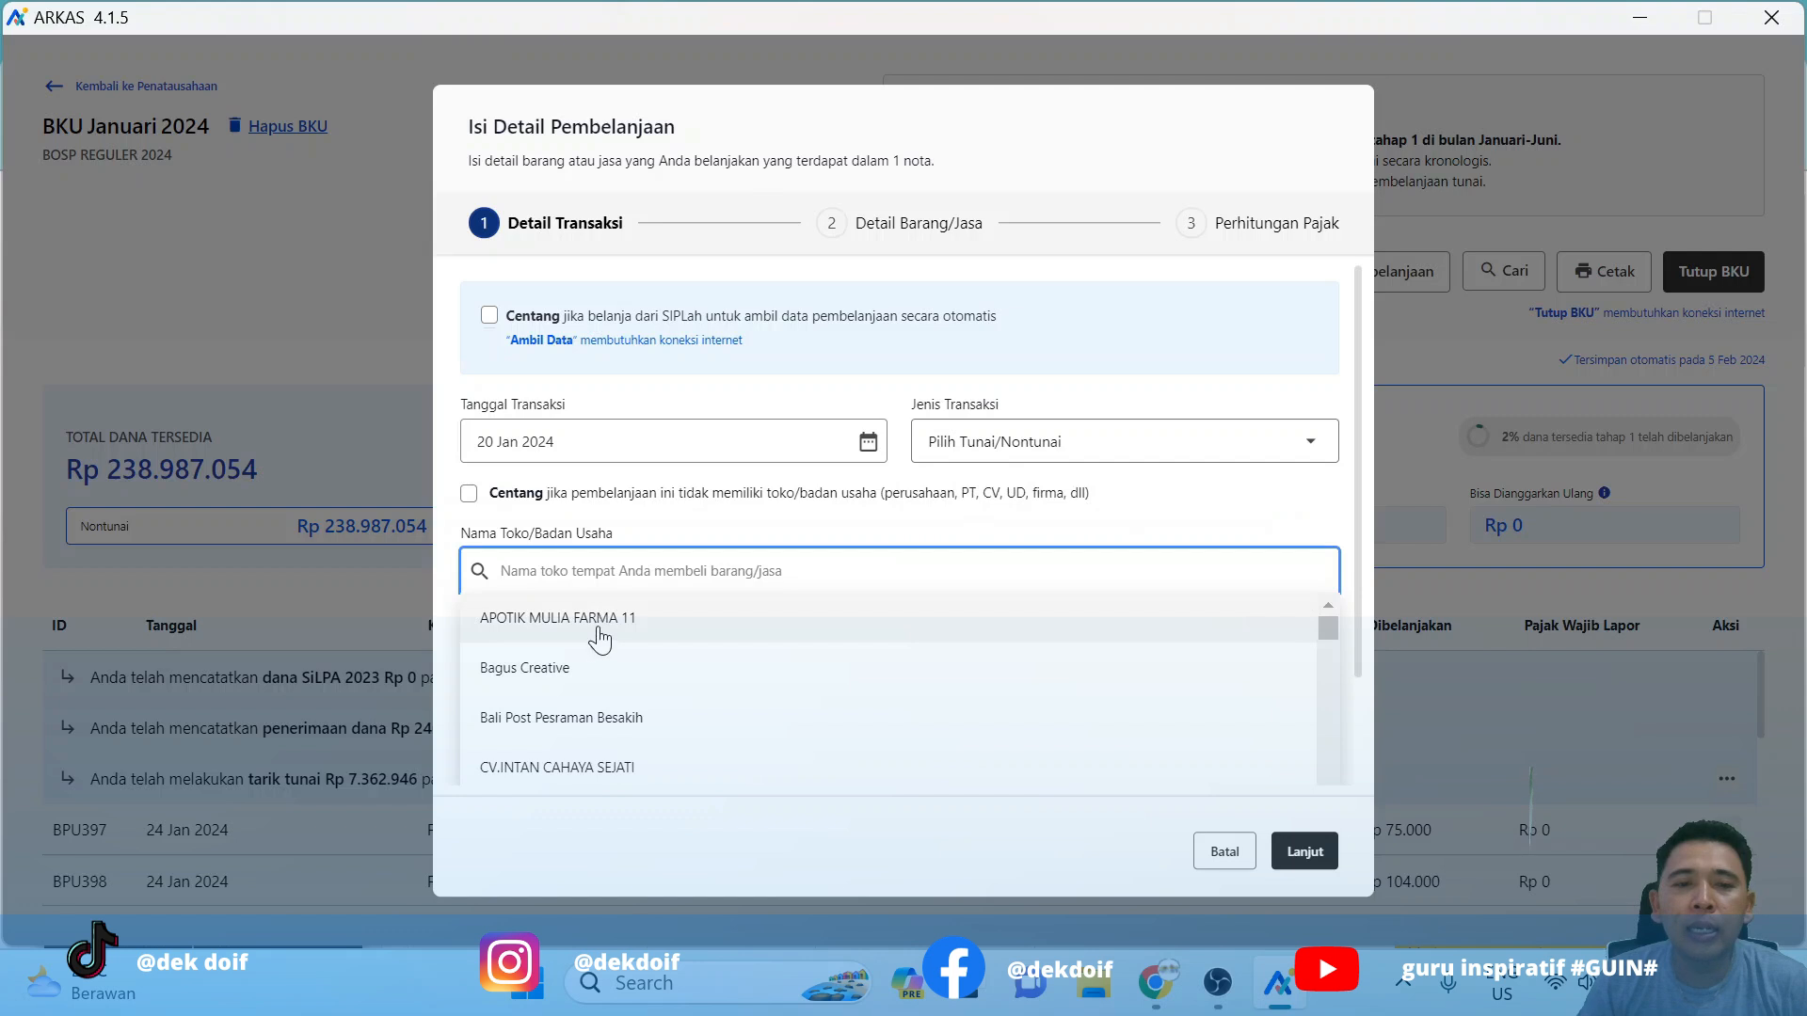
pyautogui.click(722, 393)
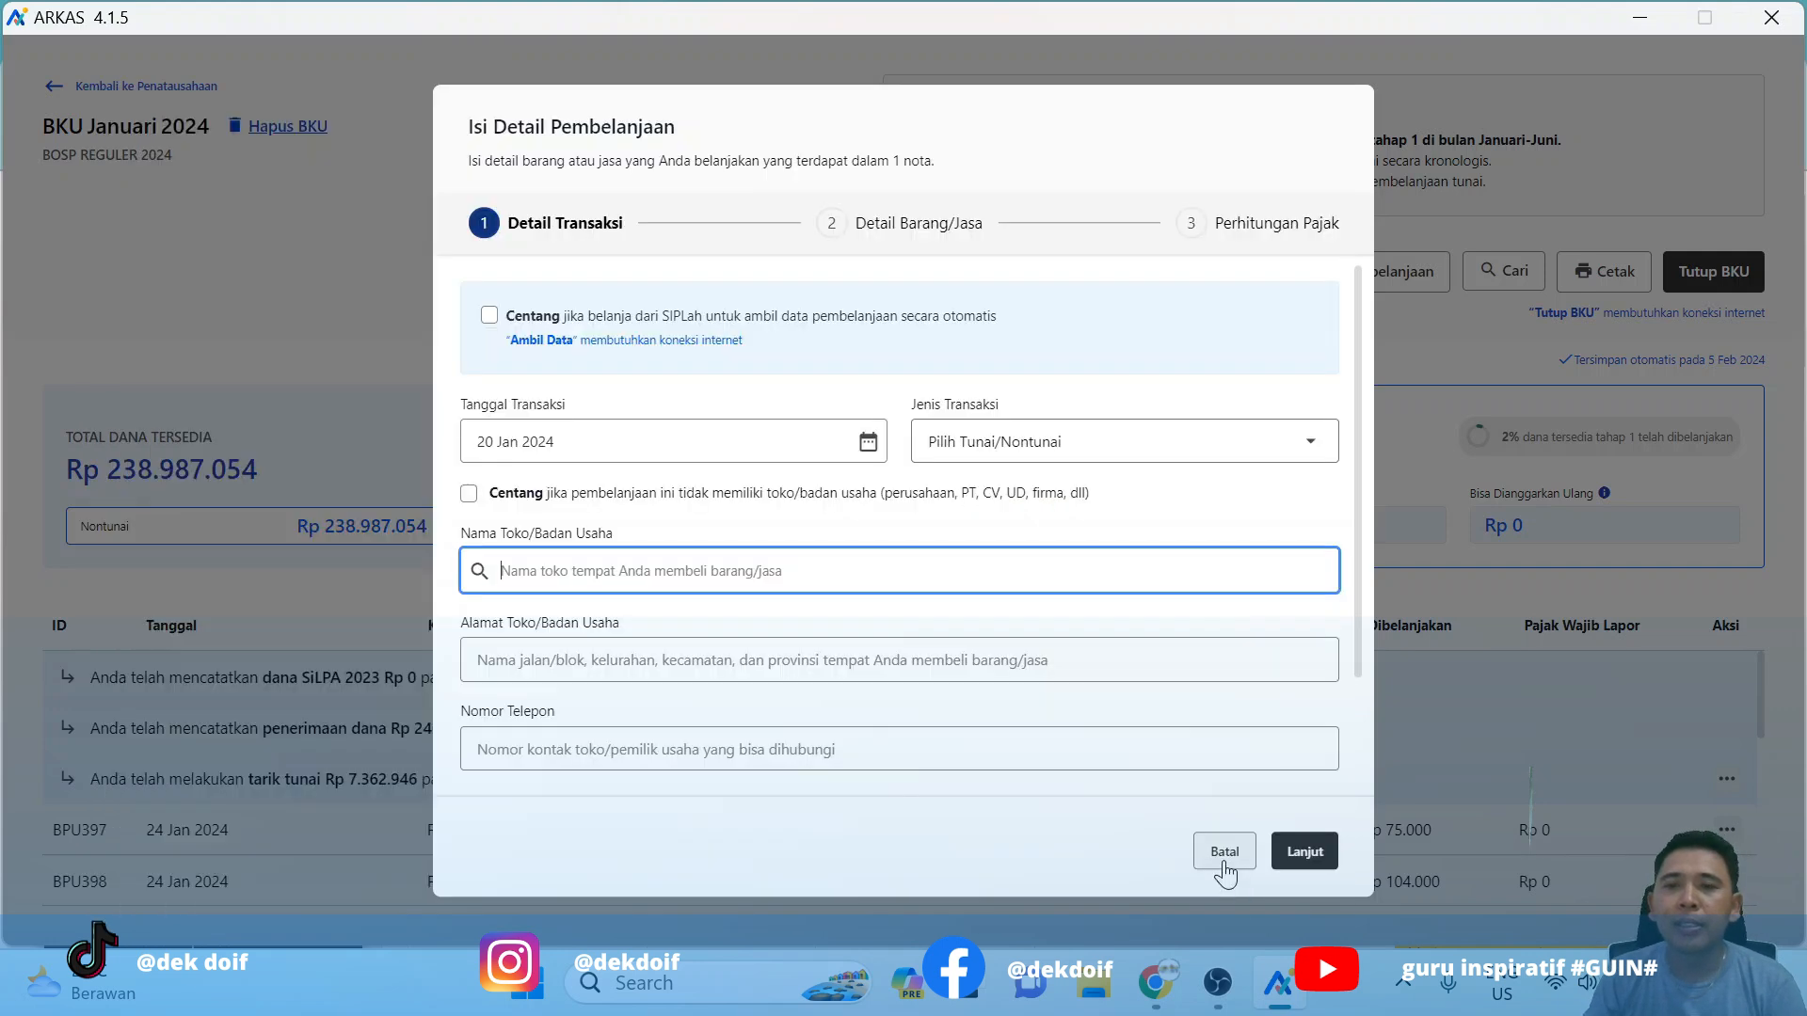
pyautogui.click(1223, 854)
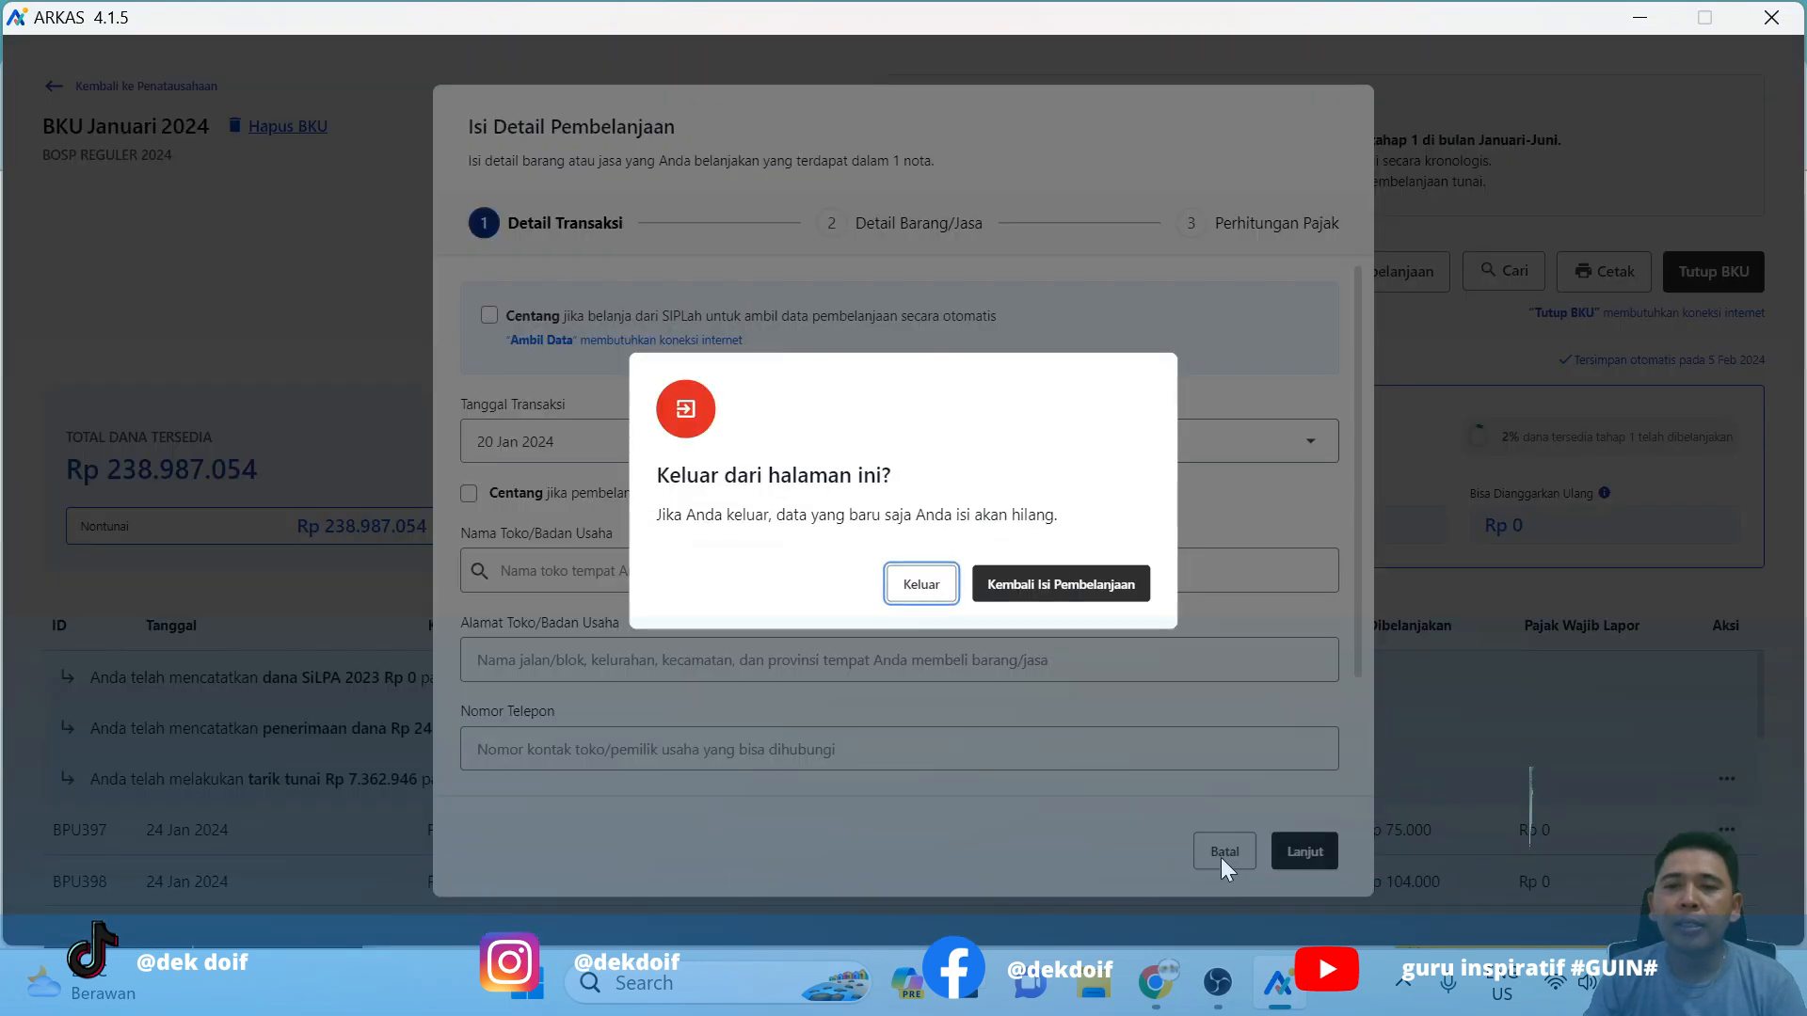
pyautogui.click(919, 586)
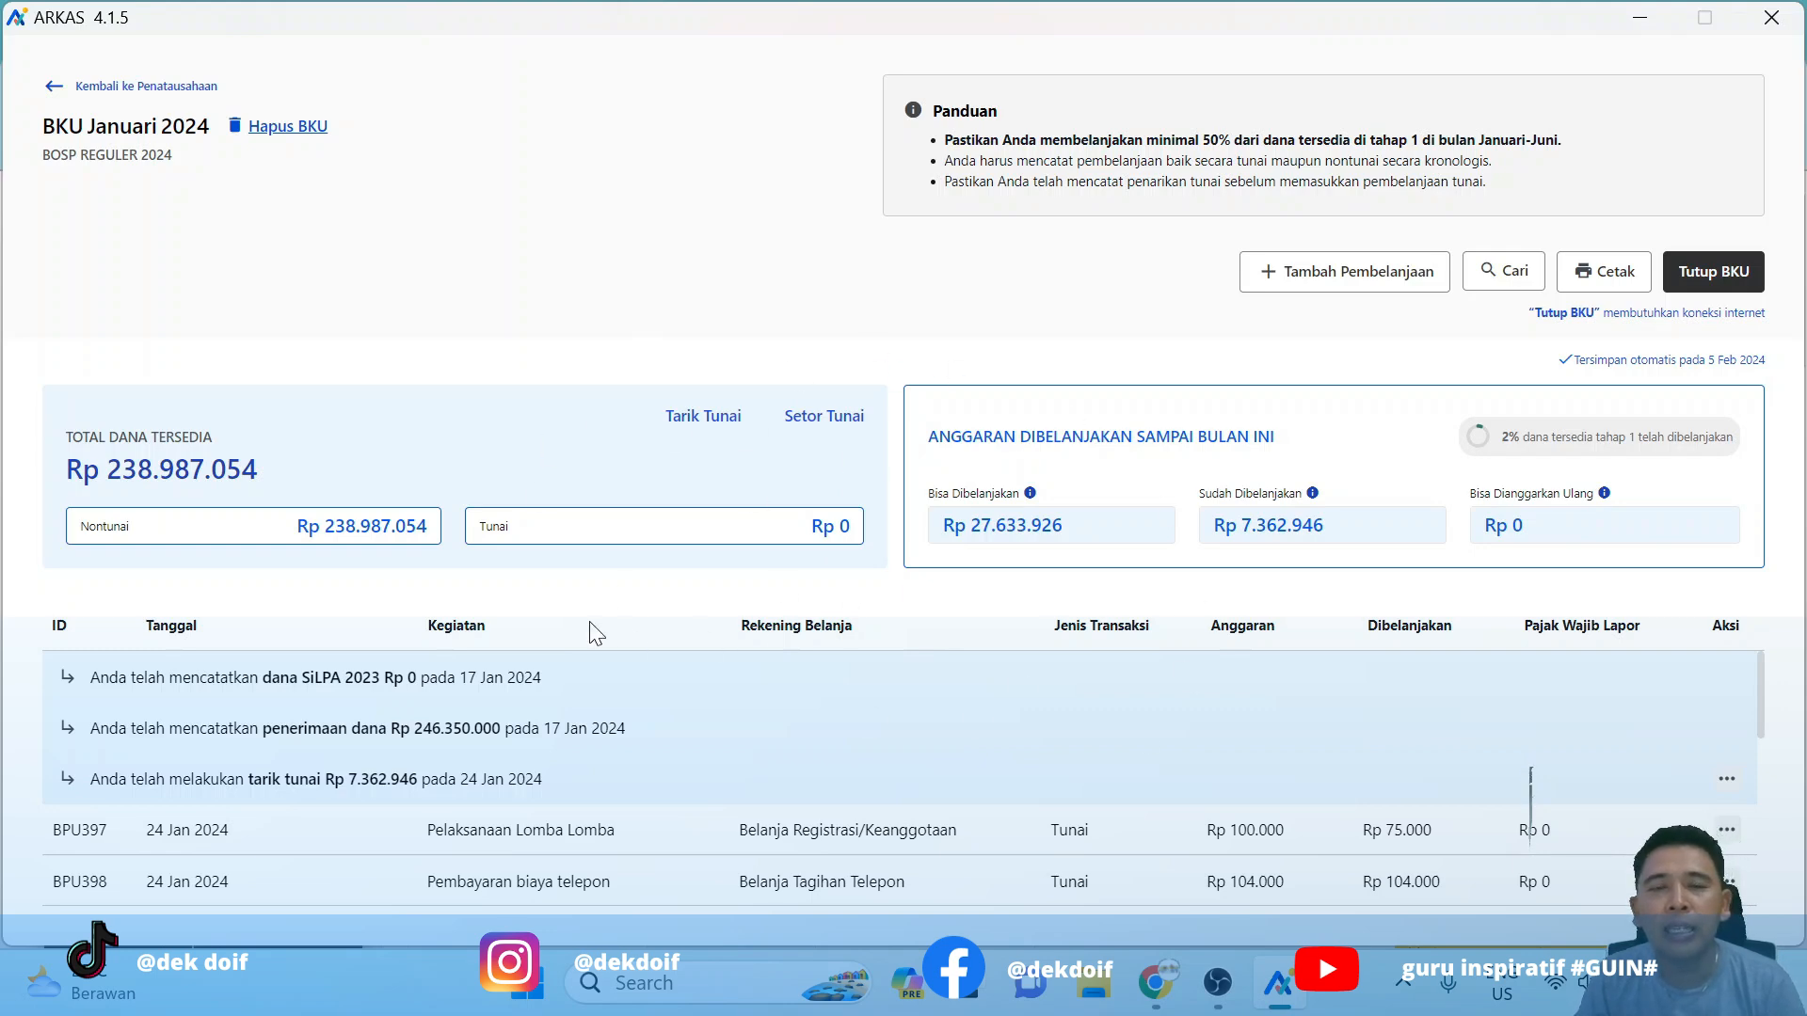
# Step: Start closing the January 2024 BKU and proceed to the bank interest and interest tax form
pyautogui.click(1737, 279)
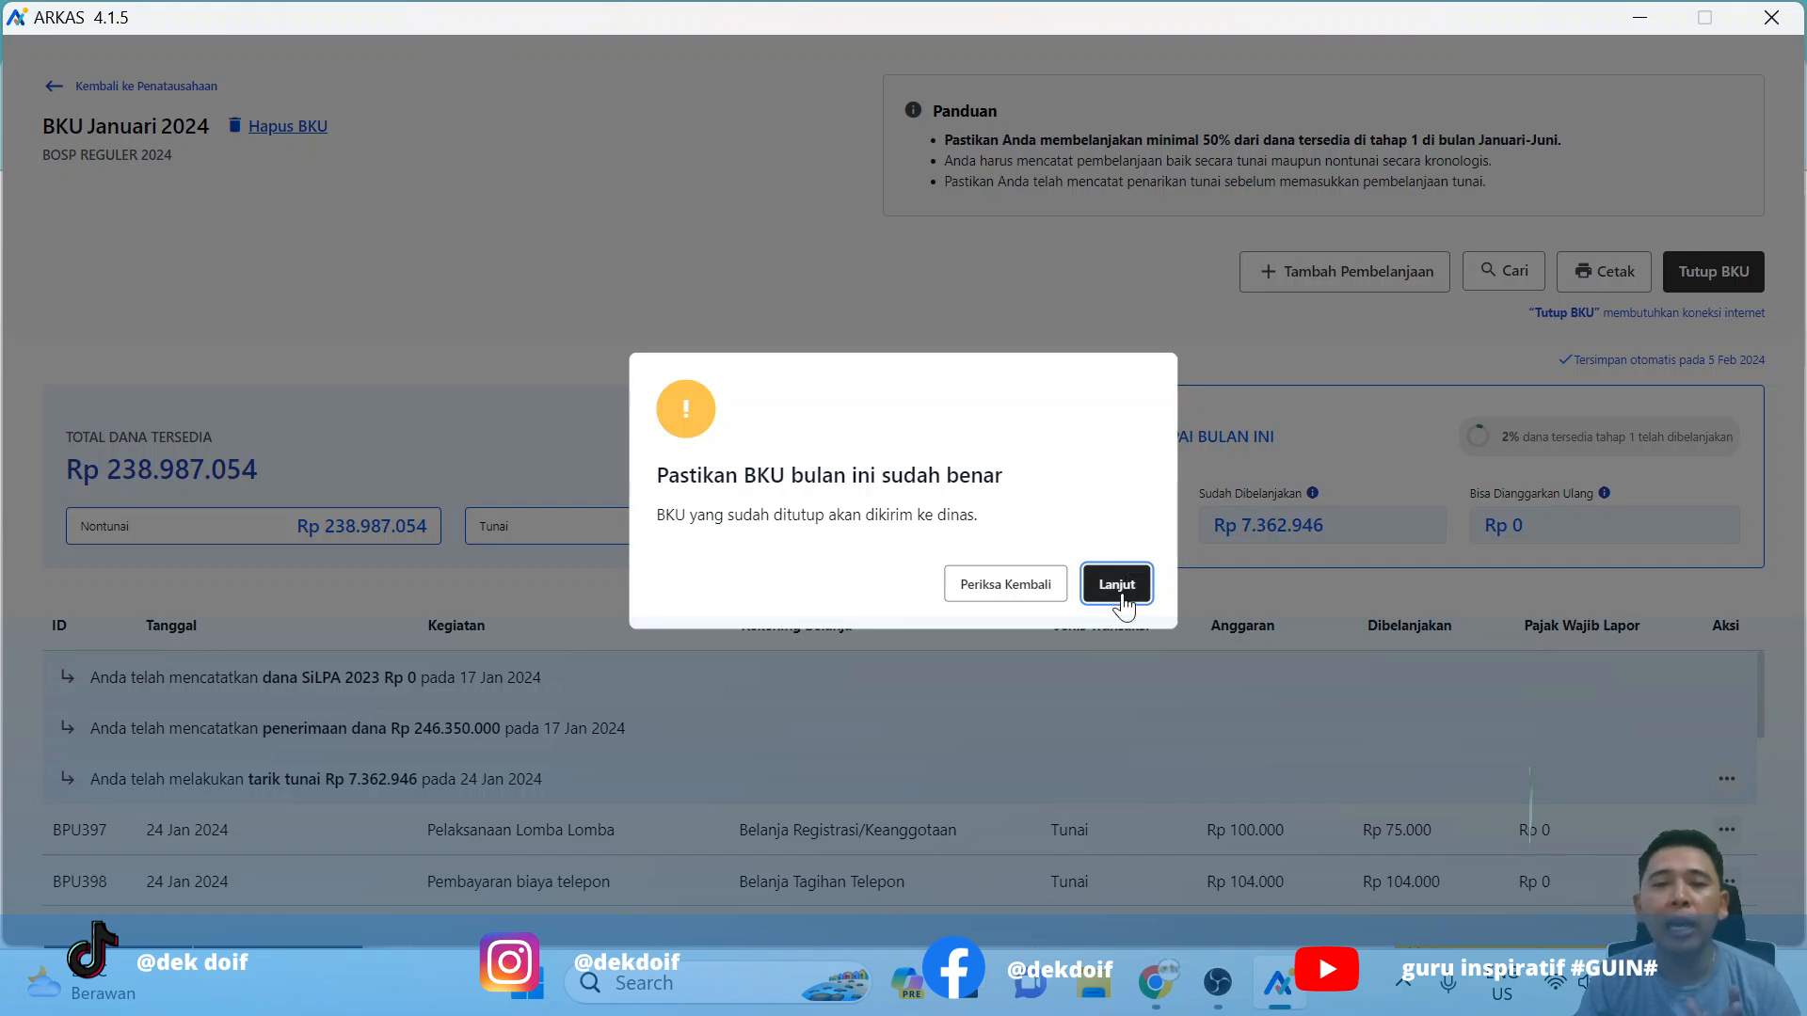
pyautogui.click(1018, 593)
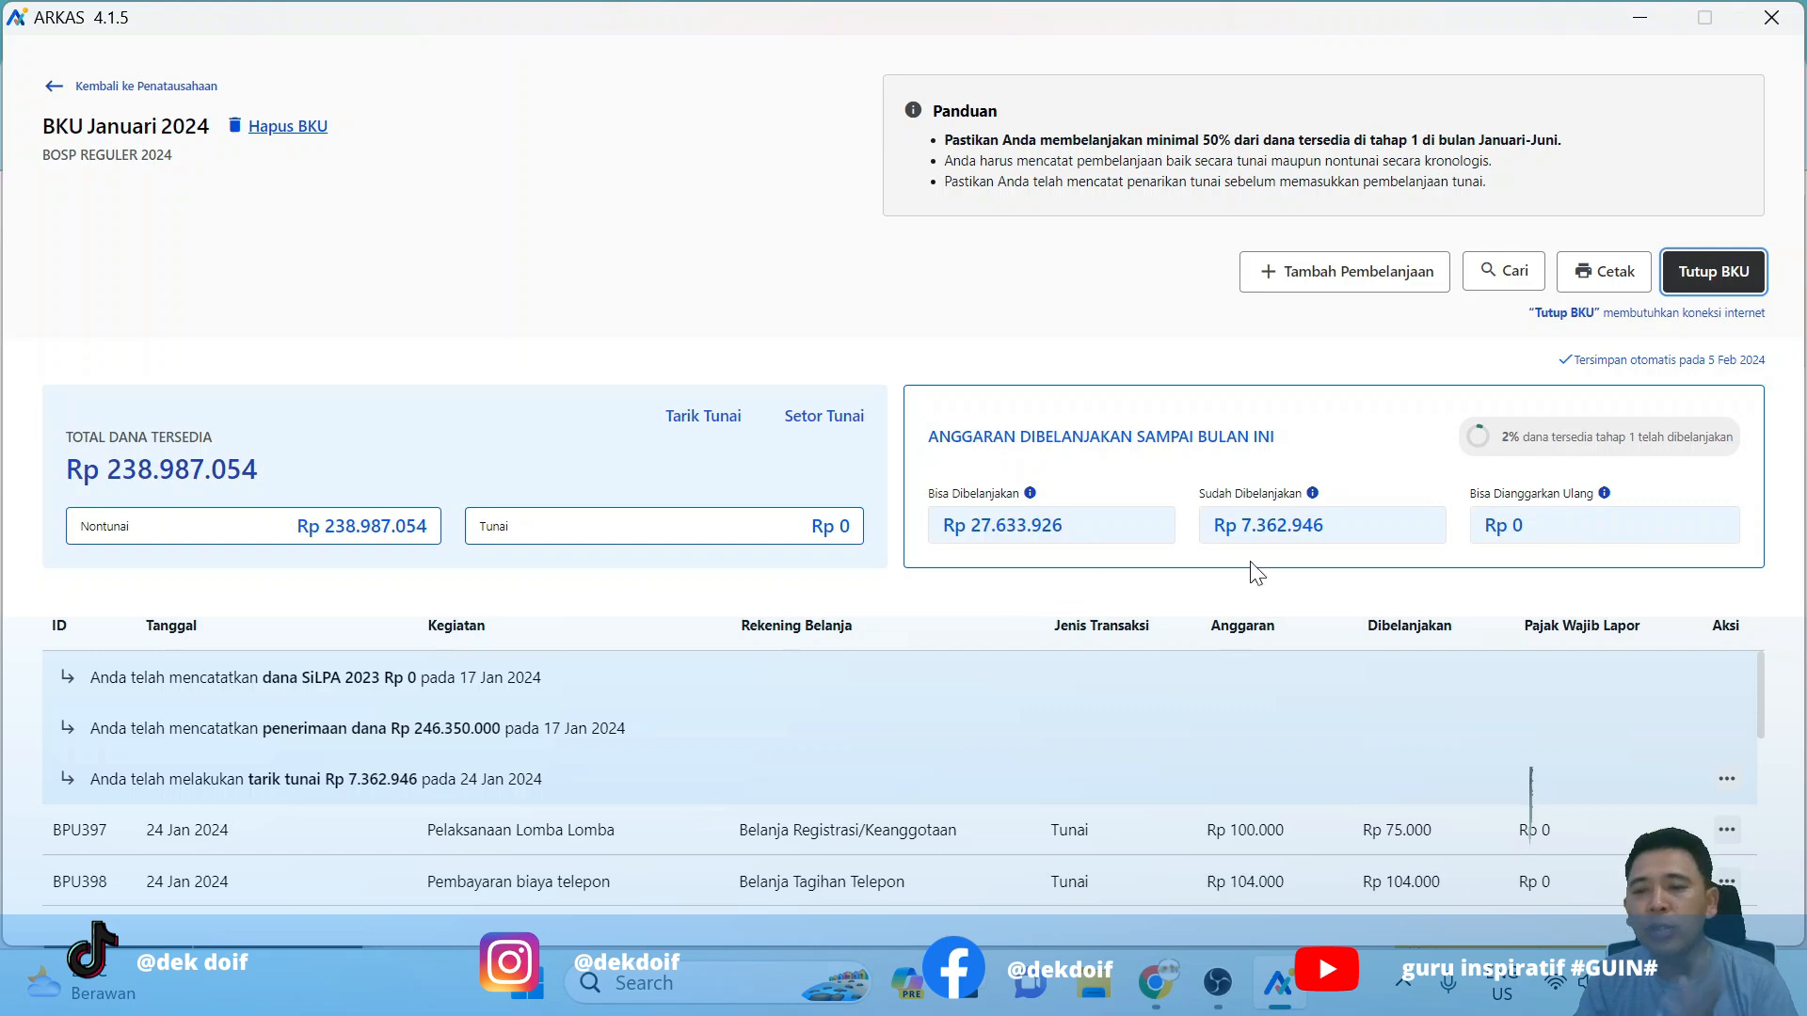
pyautogui.click(1711, 273)
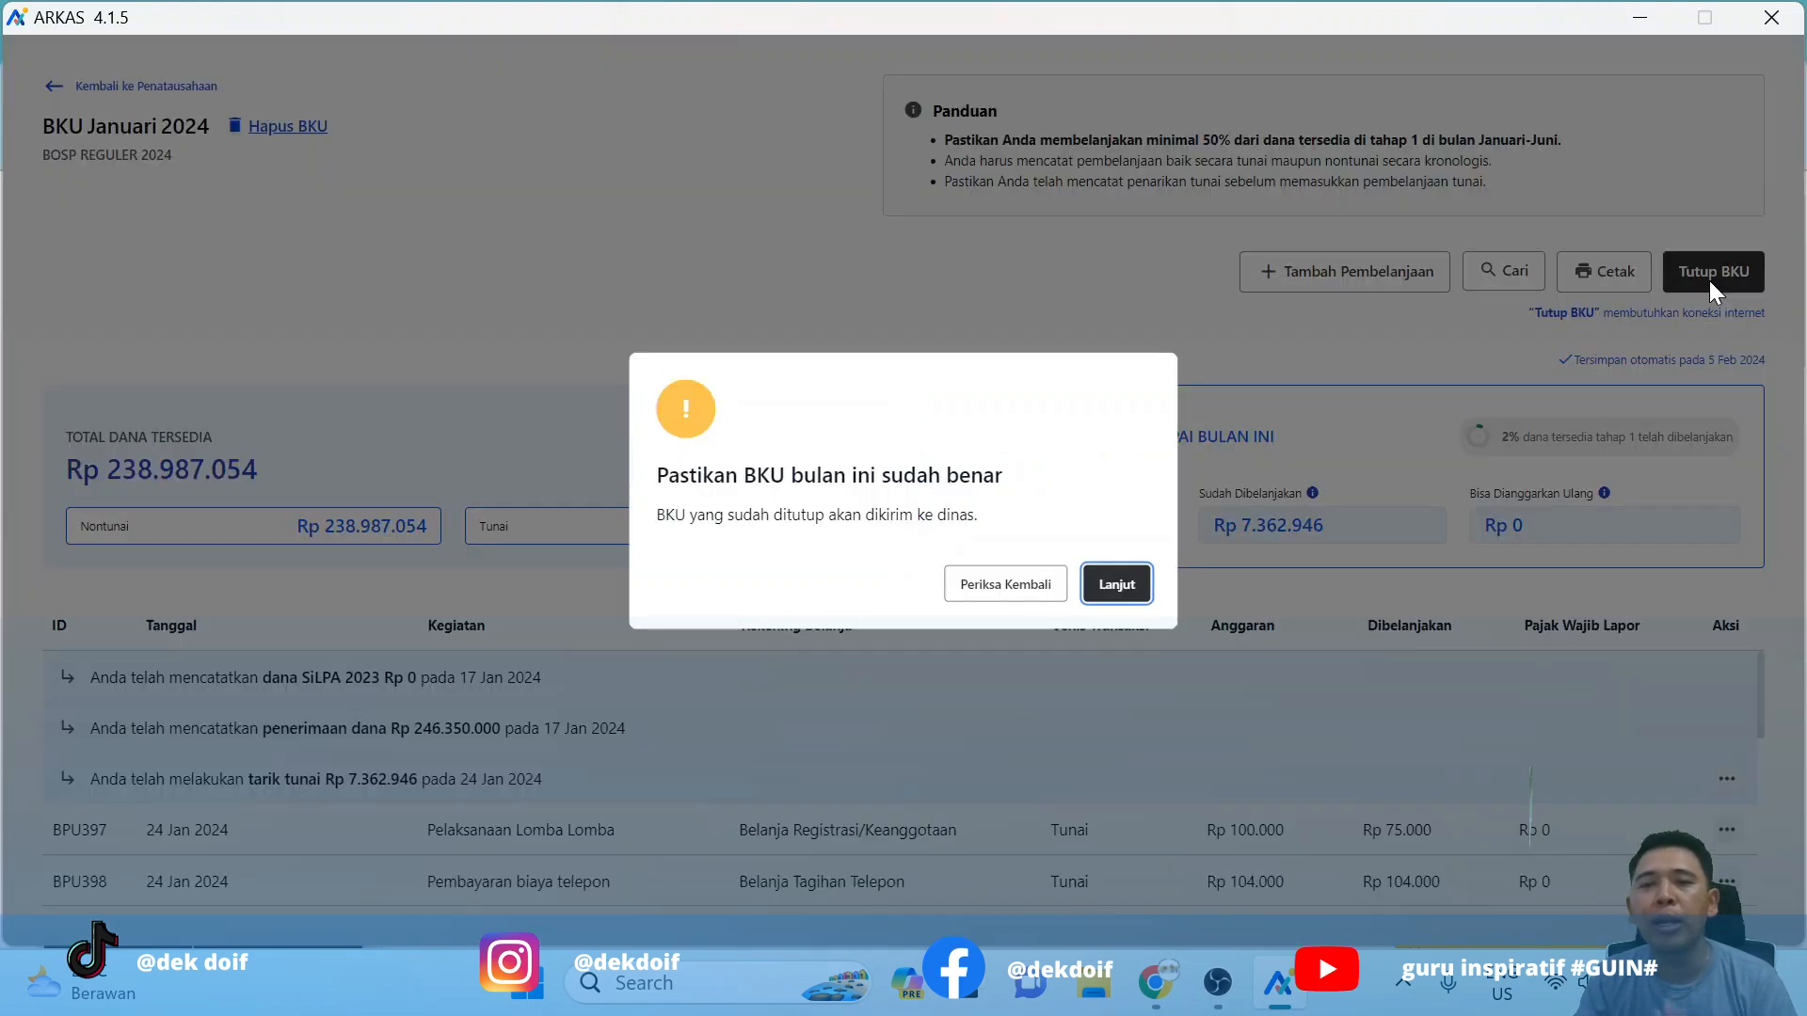
pyautogui.click(1115, 583)
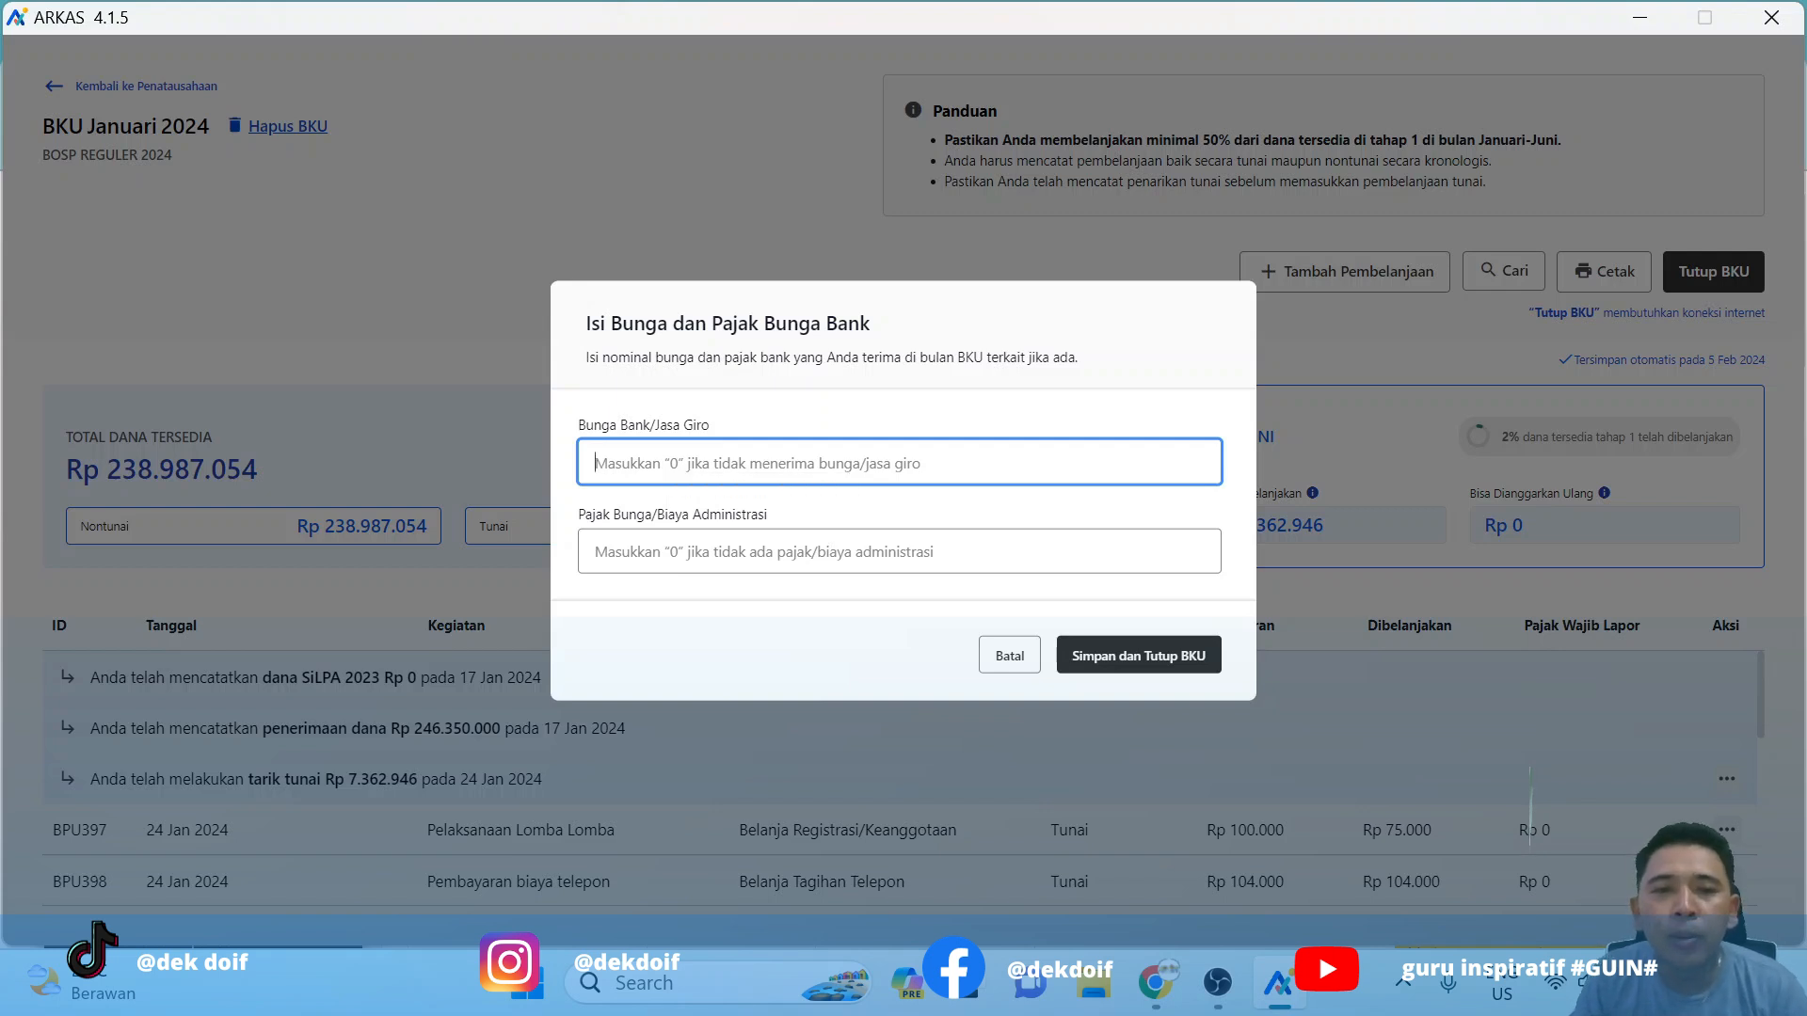
# Step: Enter Rp 0 for both Bunga Bank/Jasa Giro and Pajak Bunga/Biaya Administrasi
pyautogui.click(899, 552)
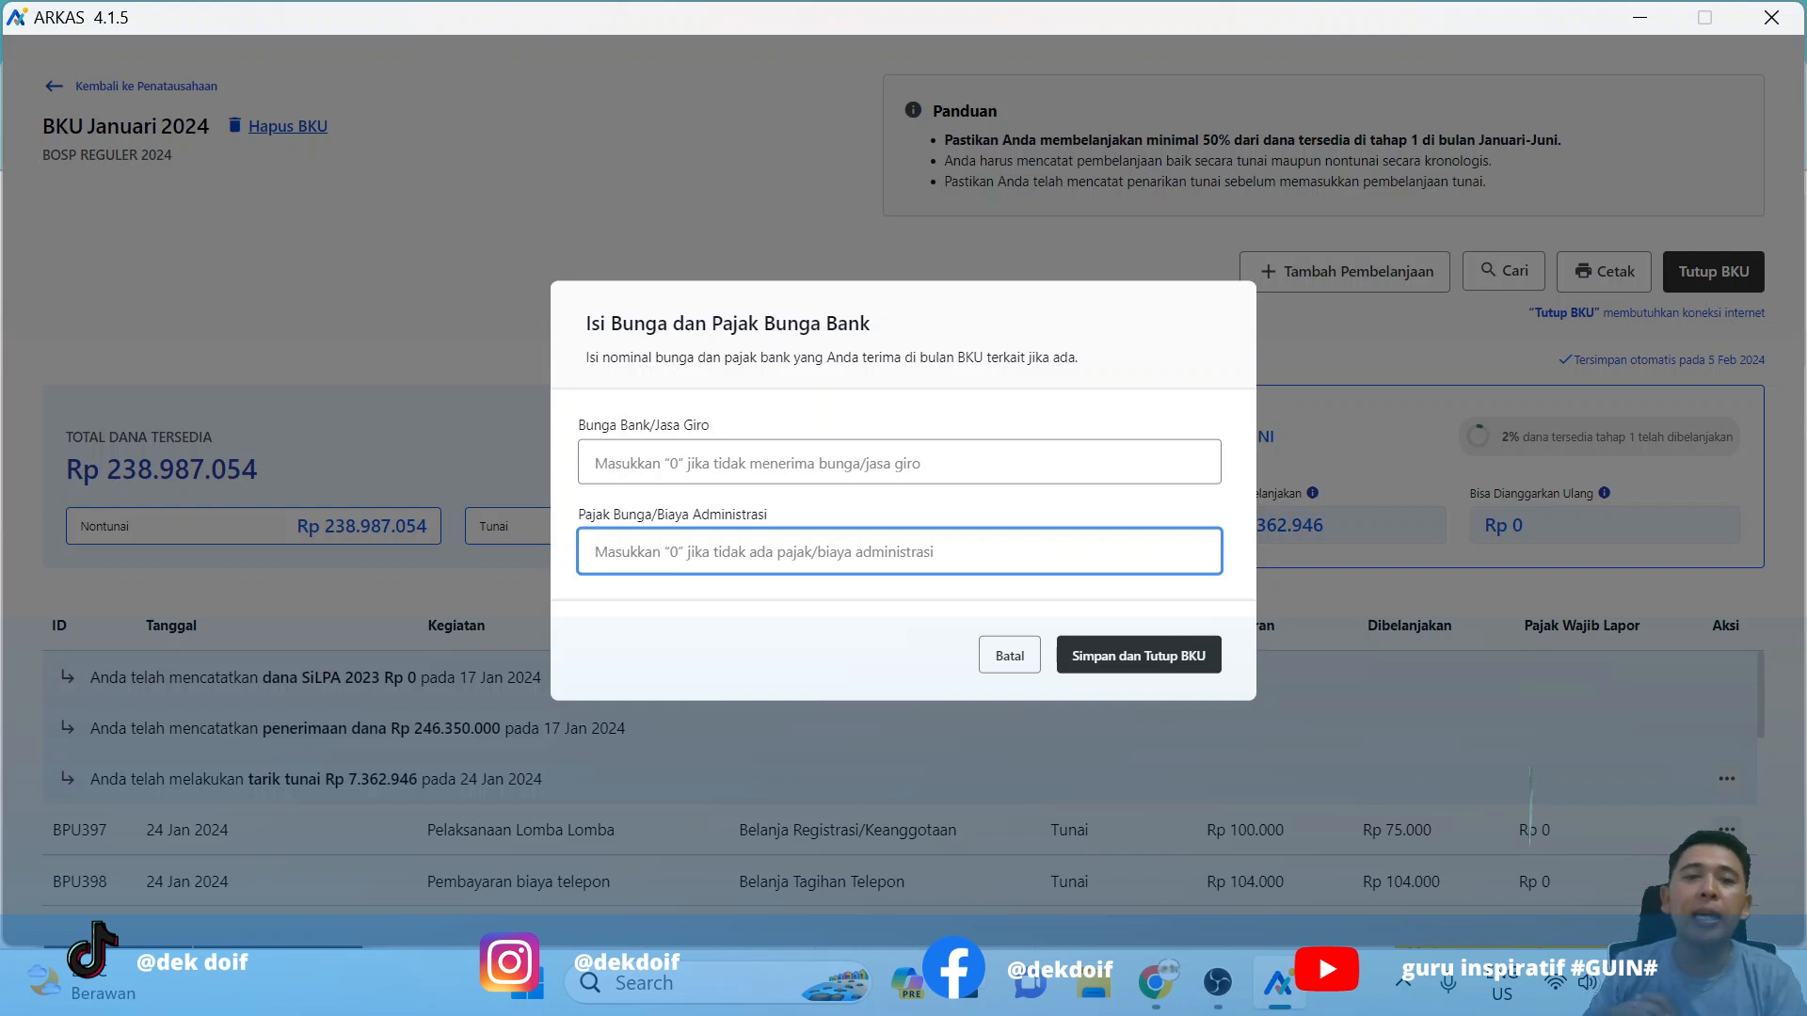
pyautogui.click(680, 465)
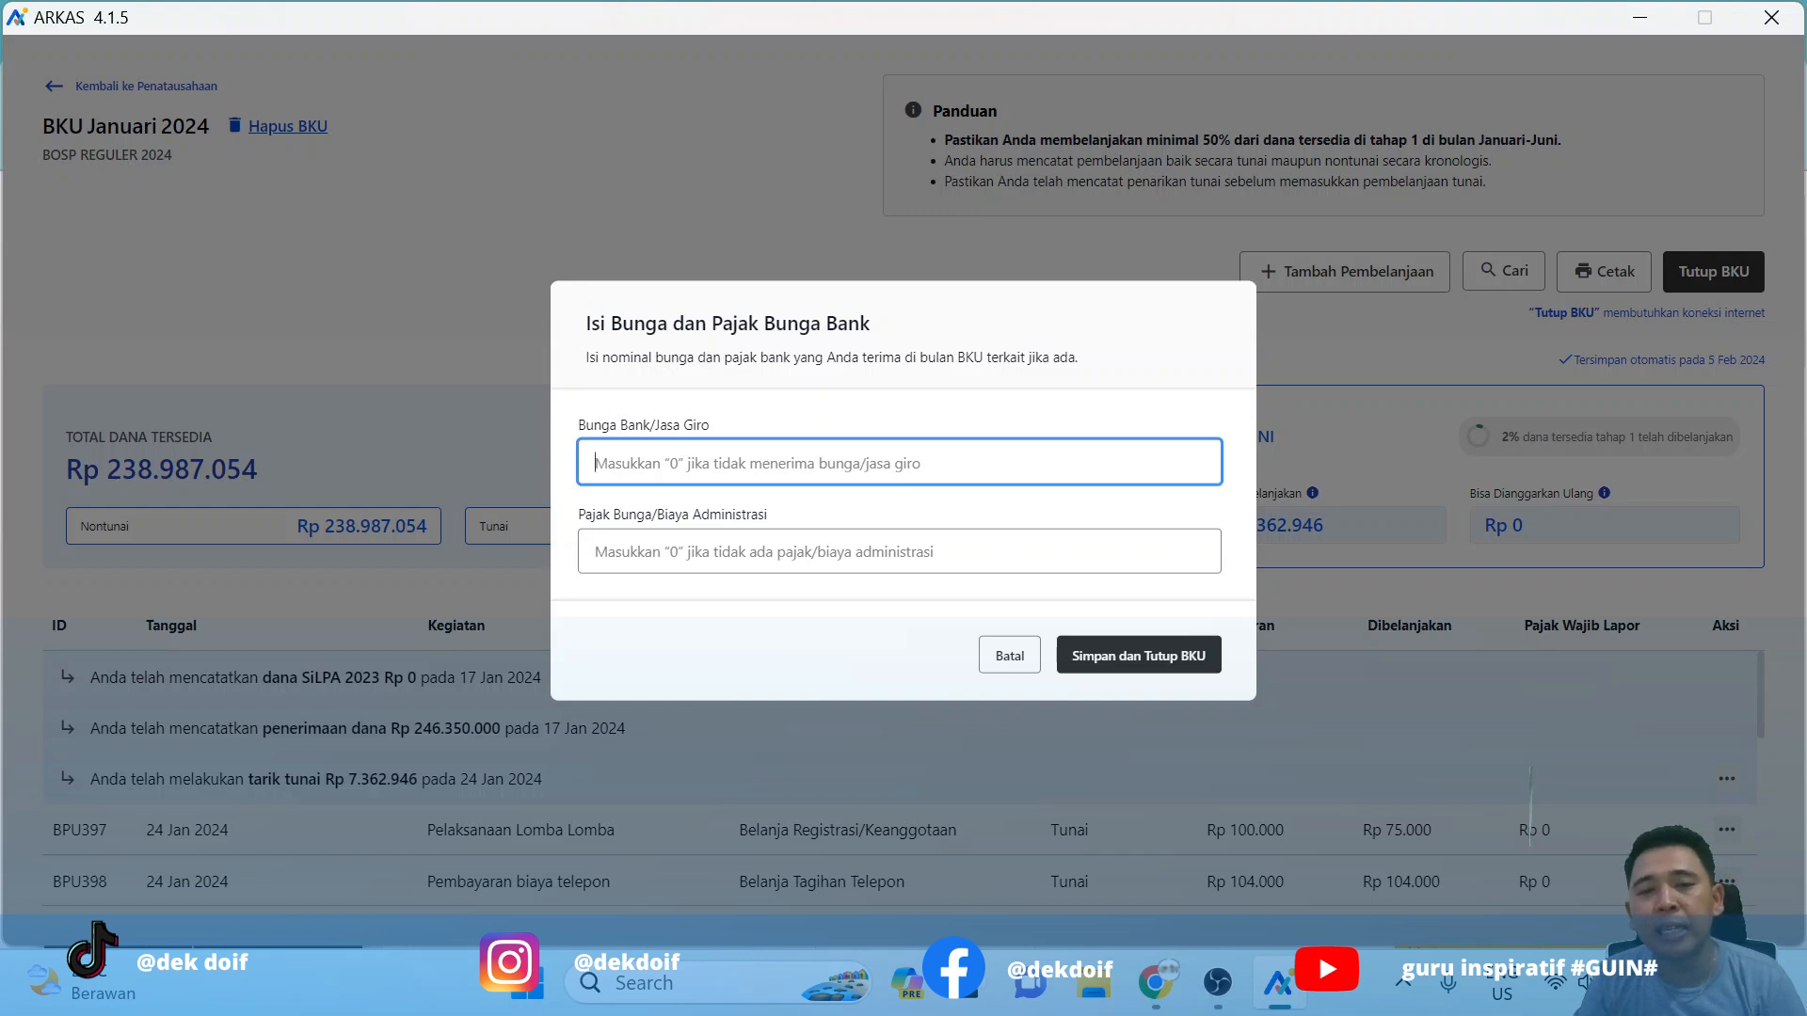
pyautogui.write('0')
pyautogui.press('Tab')
pyautogui.write('0')
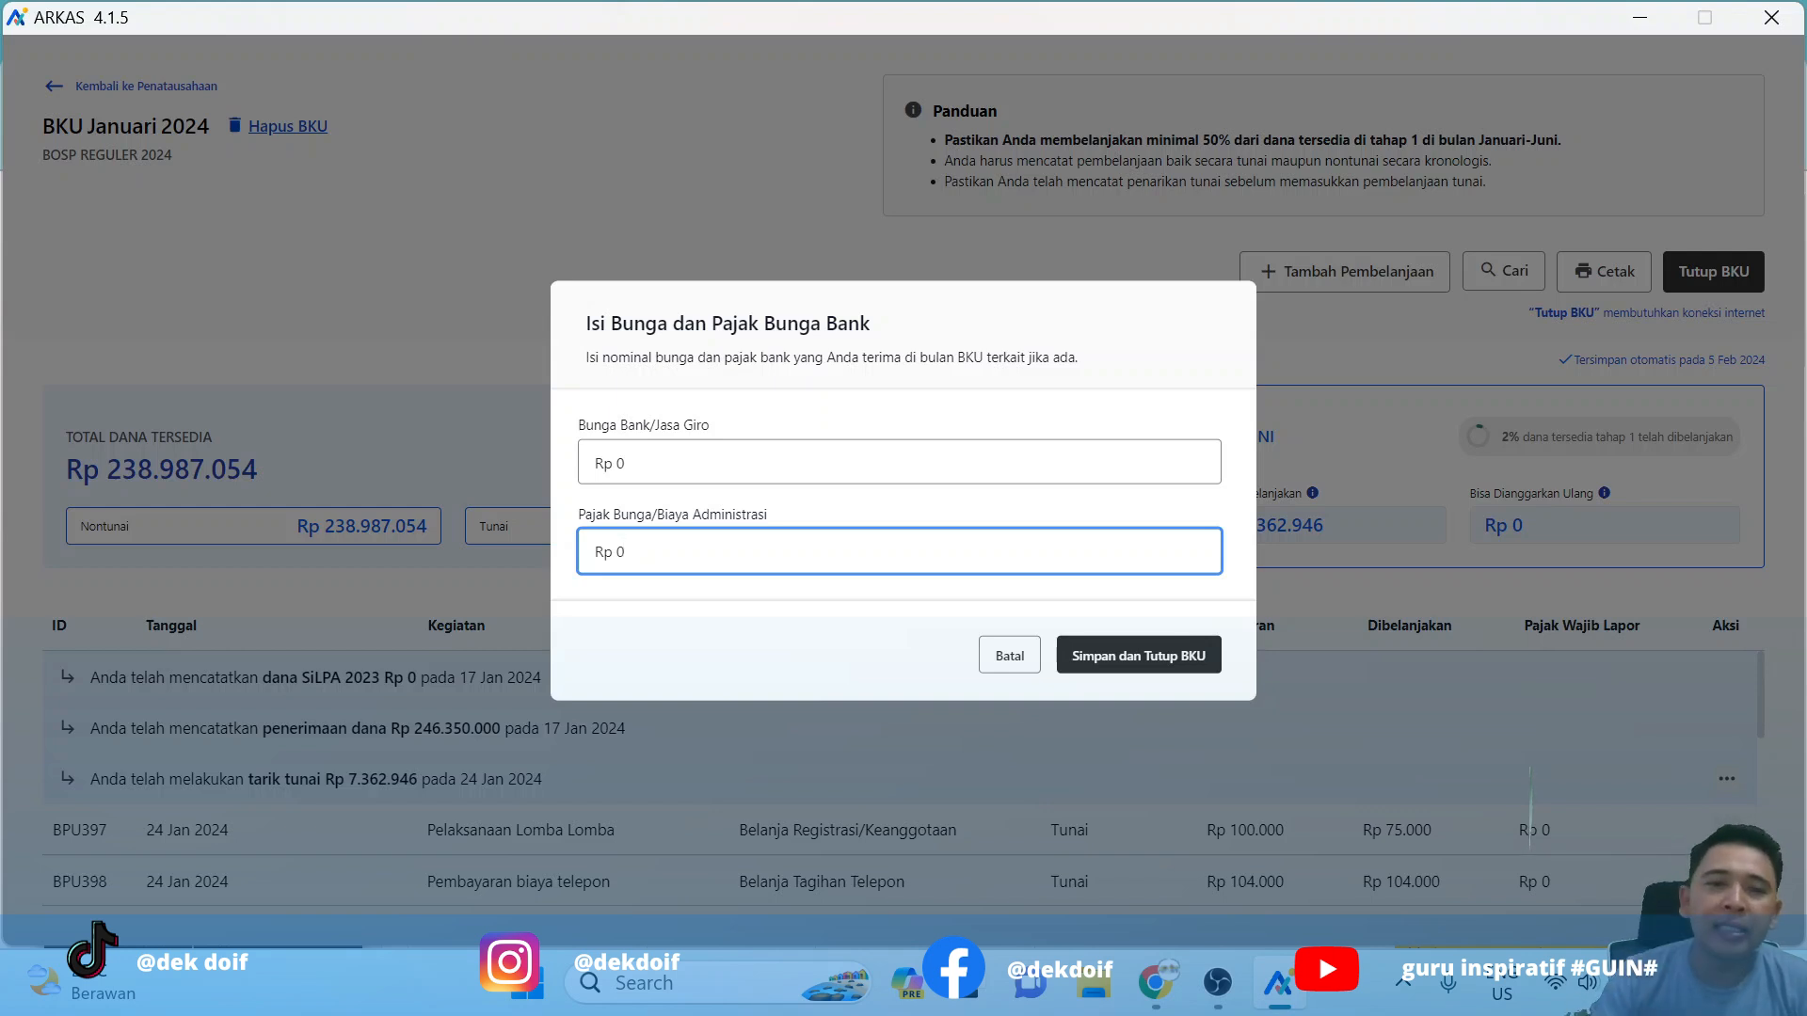
# Step: Set both the bank interest and the interest tax/administration fee to Rp 2.000
pyautogui.hotkey('shift', 'Tab')
pyautogui.hotkey('ctrl', 'a')
pyautogui.write('2')
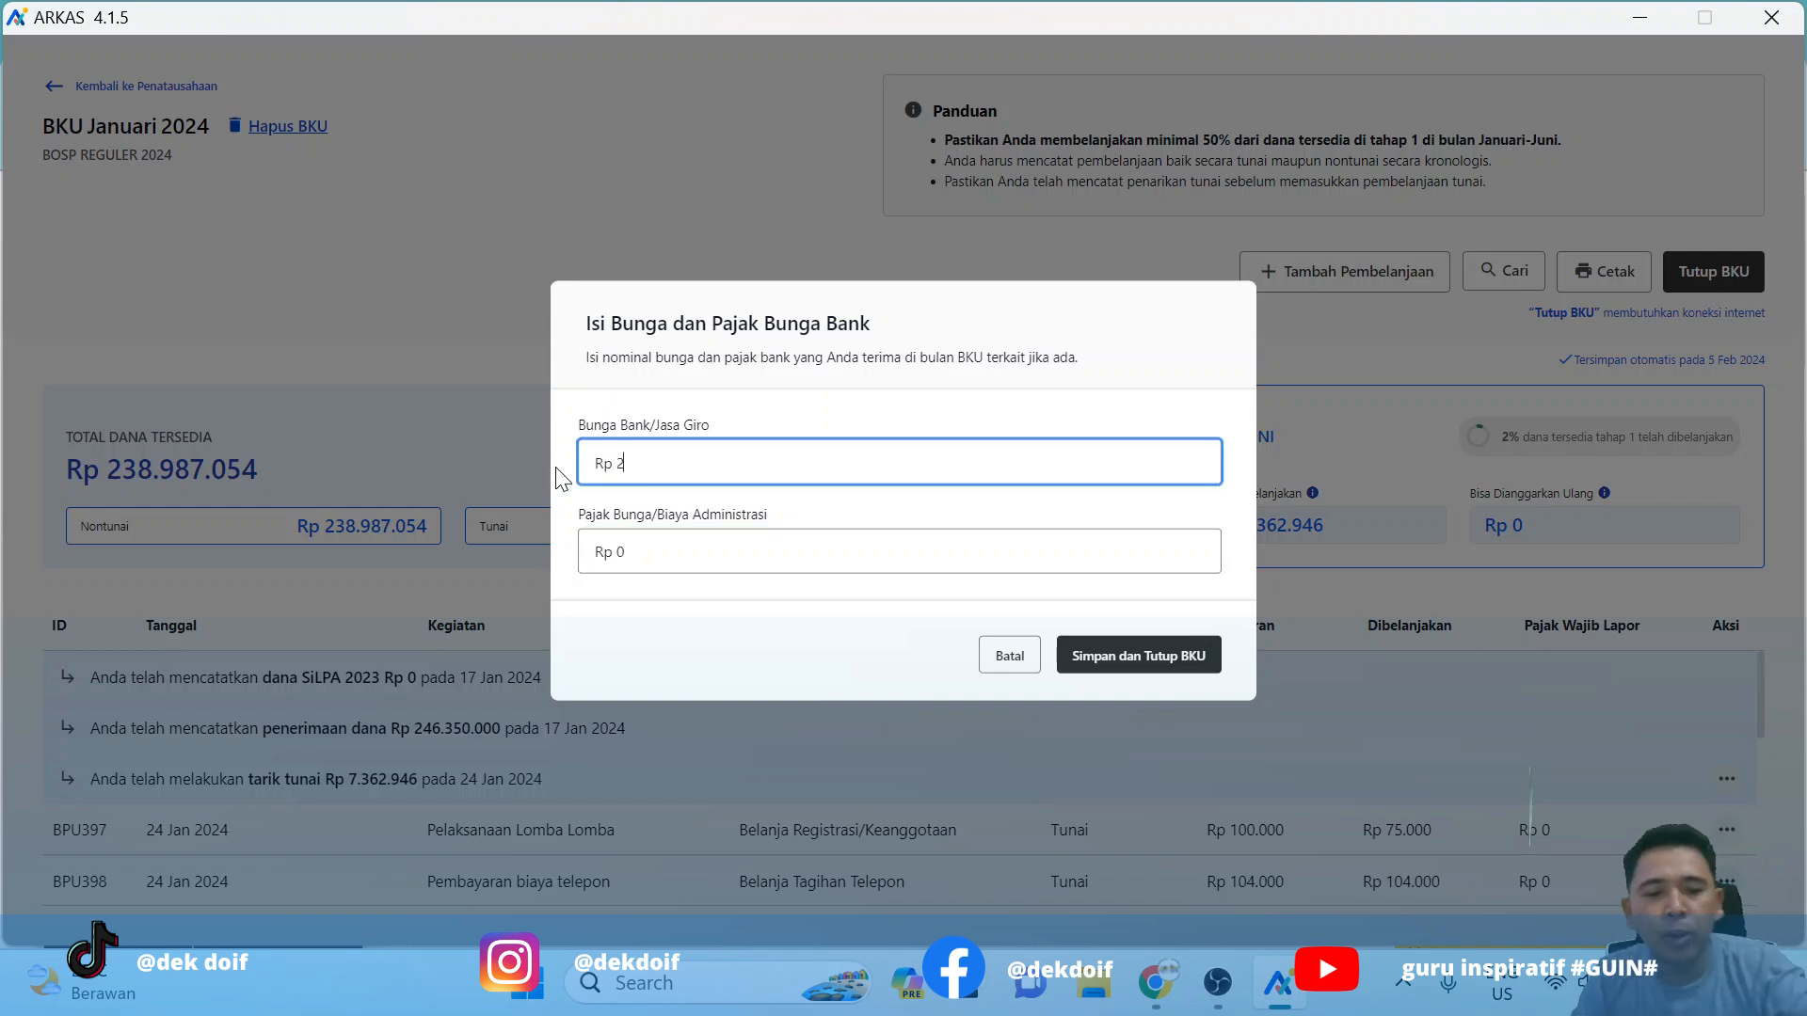
pyautogui.write('.000')
pyautogui.press('Tab')
pyautogui.hotkey('ctrl', 'a')
pyautogui.write('2000')
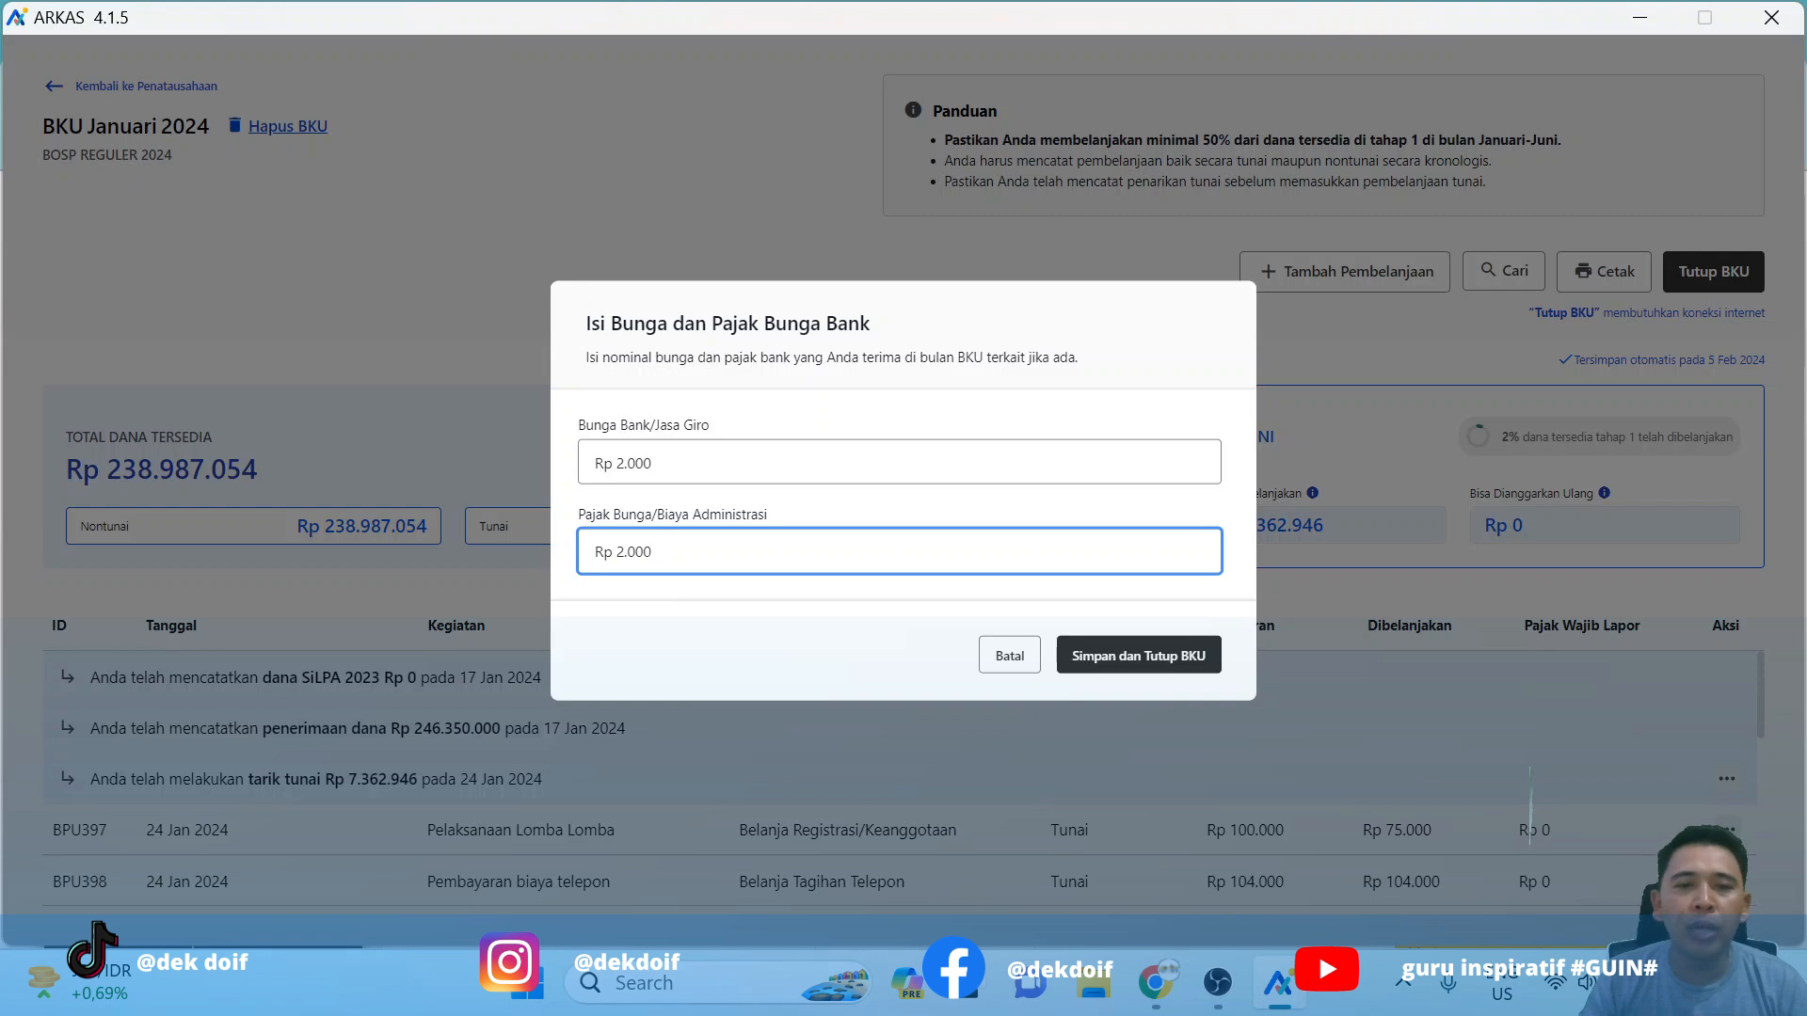
# Step: Set the Bunga Bank/Jasa Giro amount to Rp 8.000
pyautogui.hotkey('ctrl', 'a')
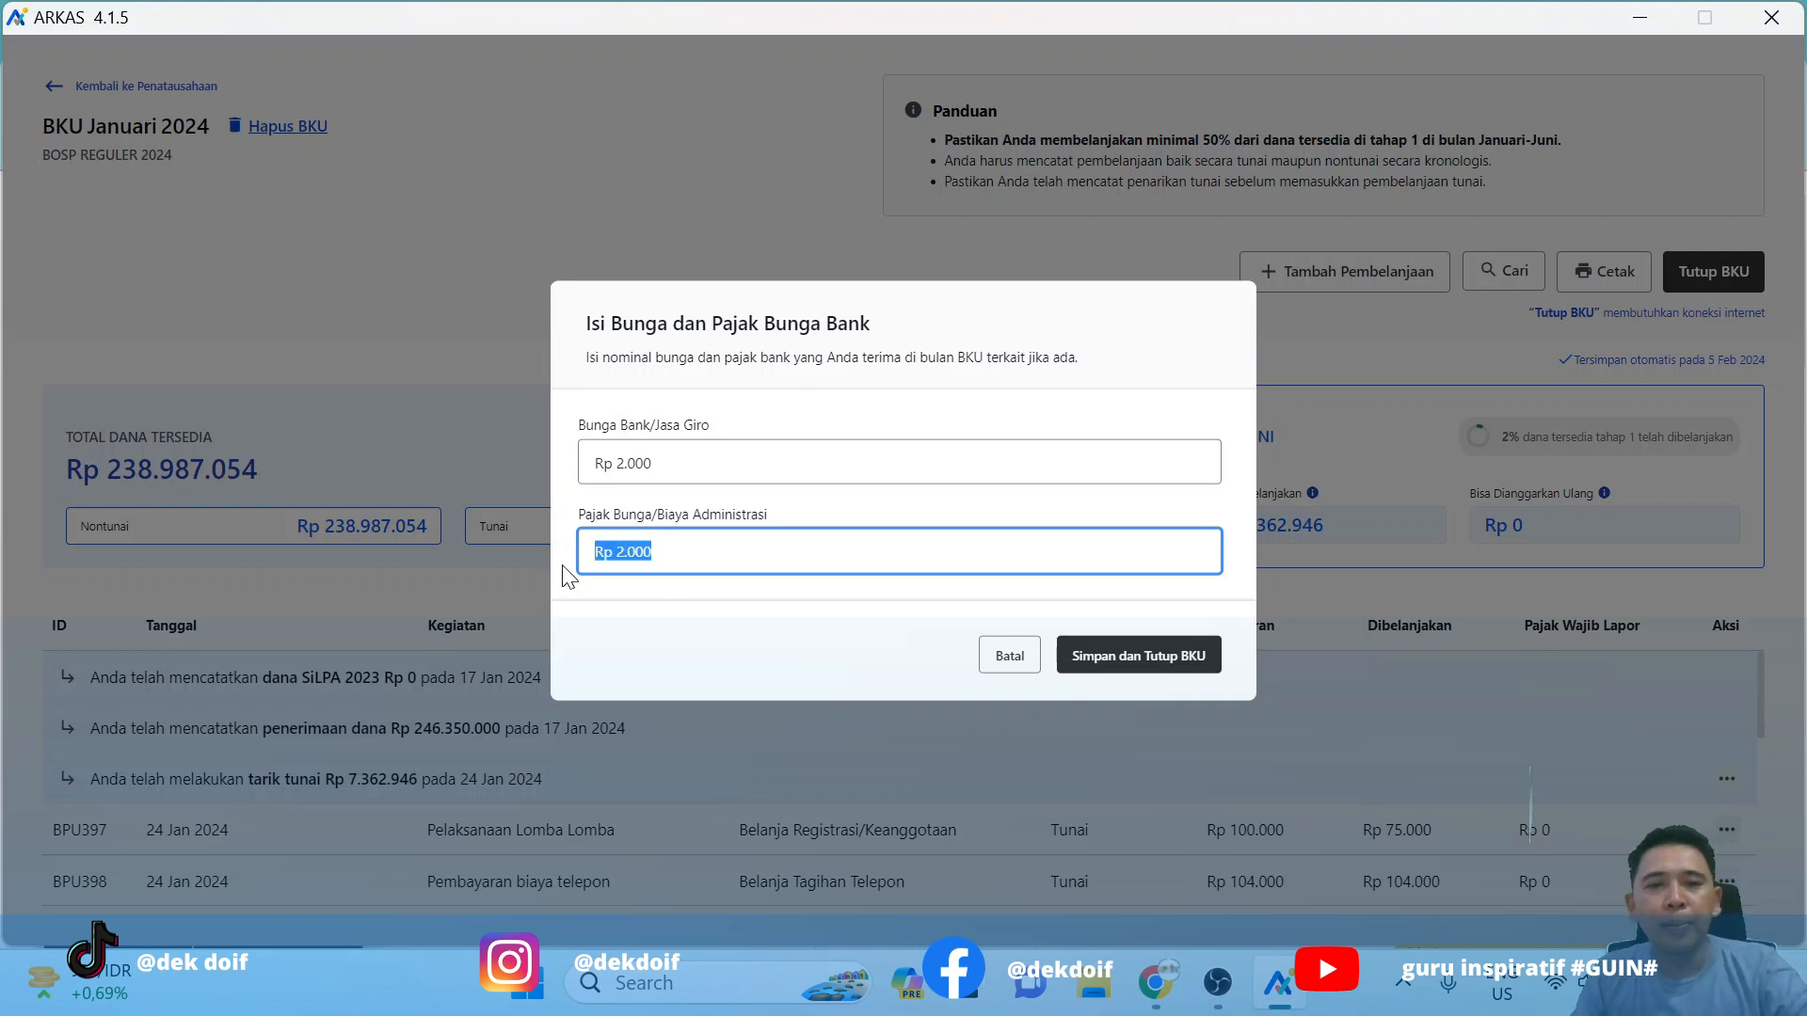
pyautogui.hotkey('shift', 'Tab')
pyautogui.write('8000')
pyautogui.click(653, 552)
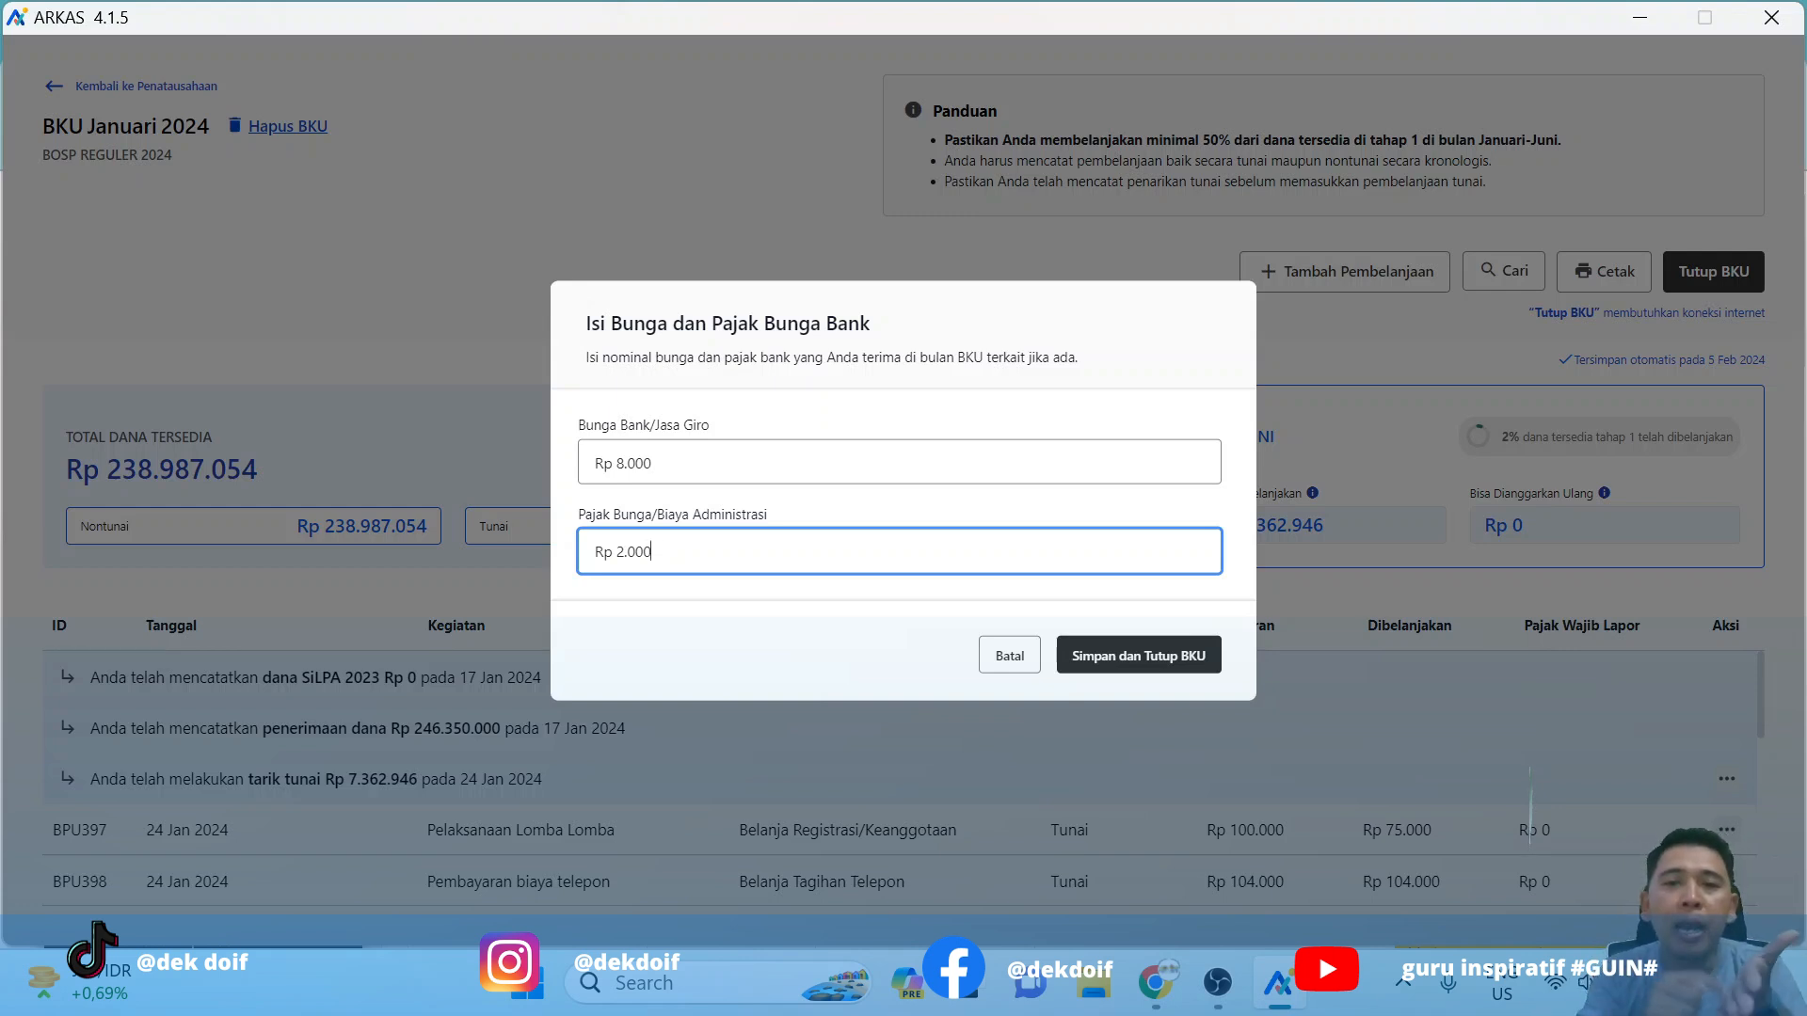
# Step: Change the bank interest amount back to Rp 2.000
pyautogui.hotkey('shift', 'Tab')
pyautogui.hotkey('ctrl', 'a')
pyautogui.write('2.000')
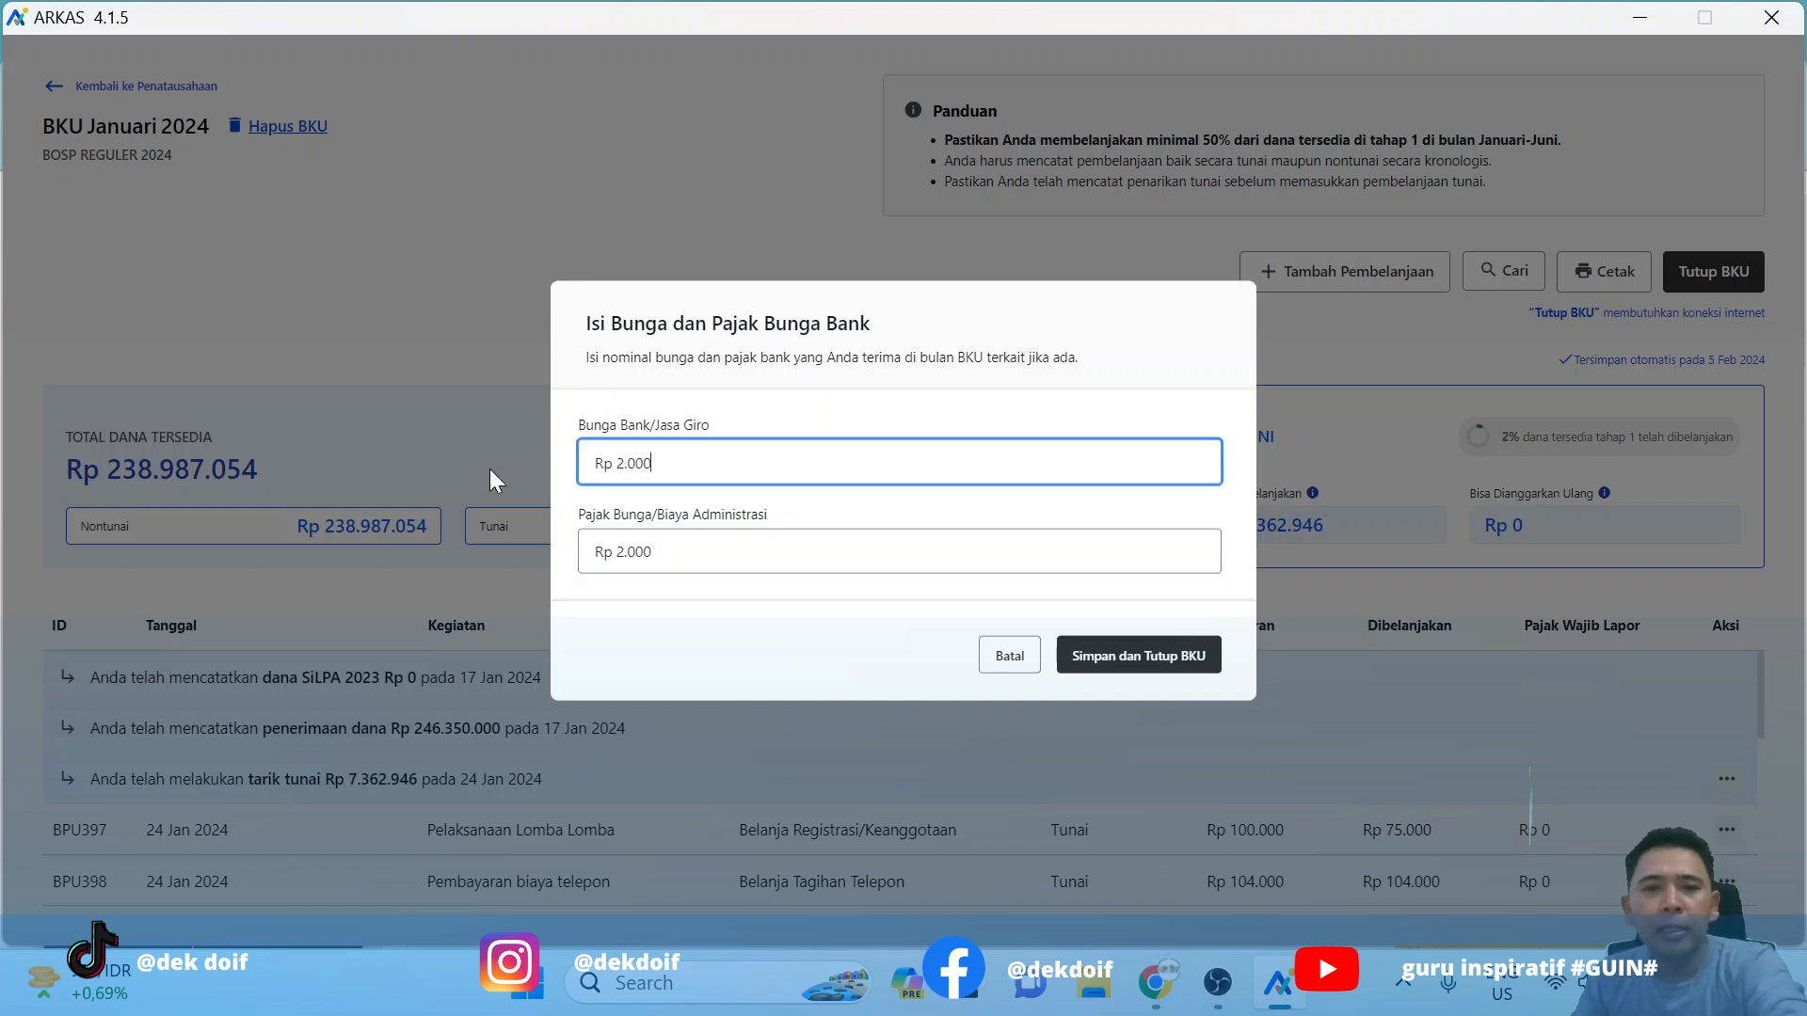
pyautogui.click(652, 552)
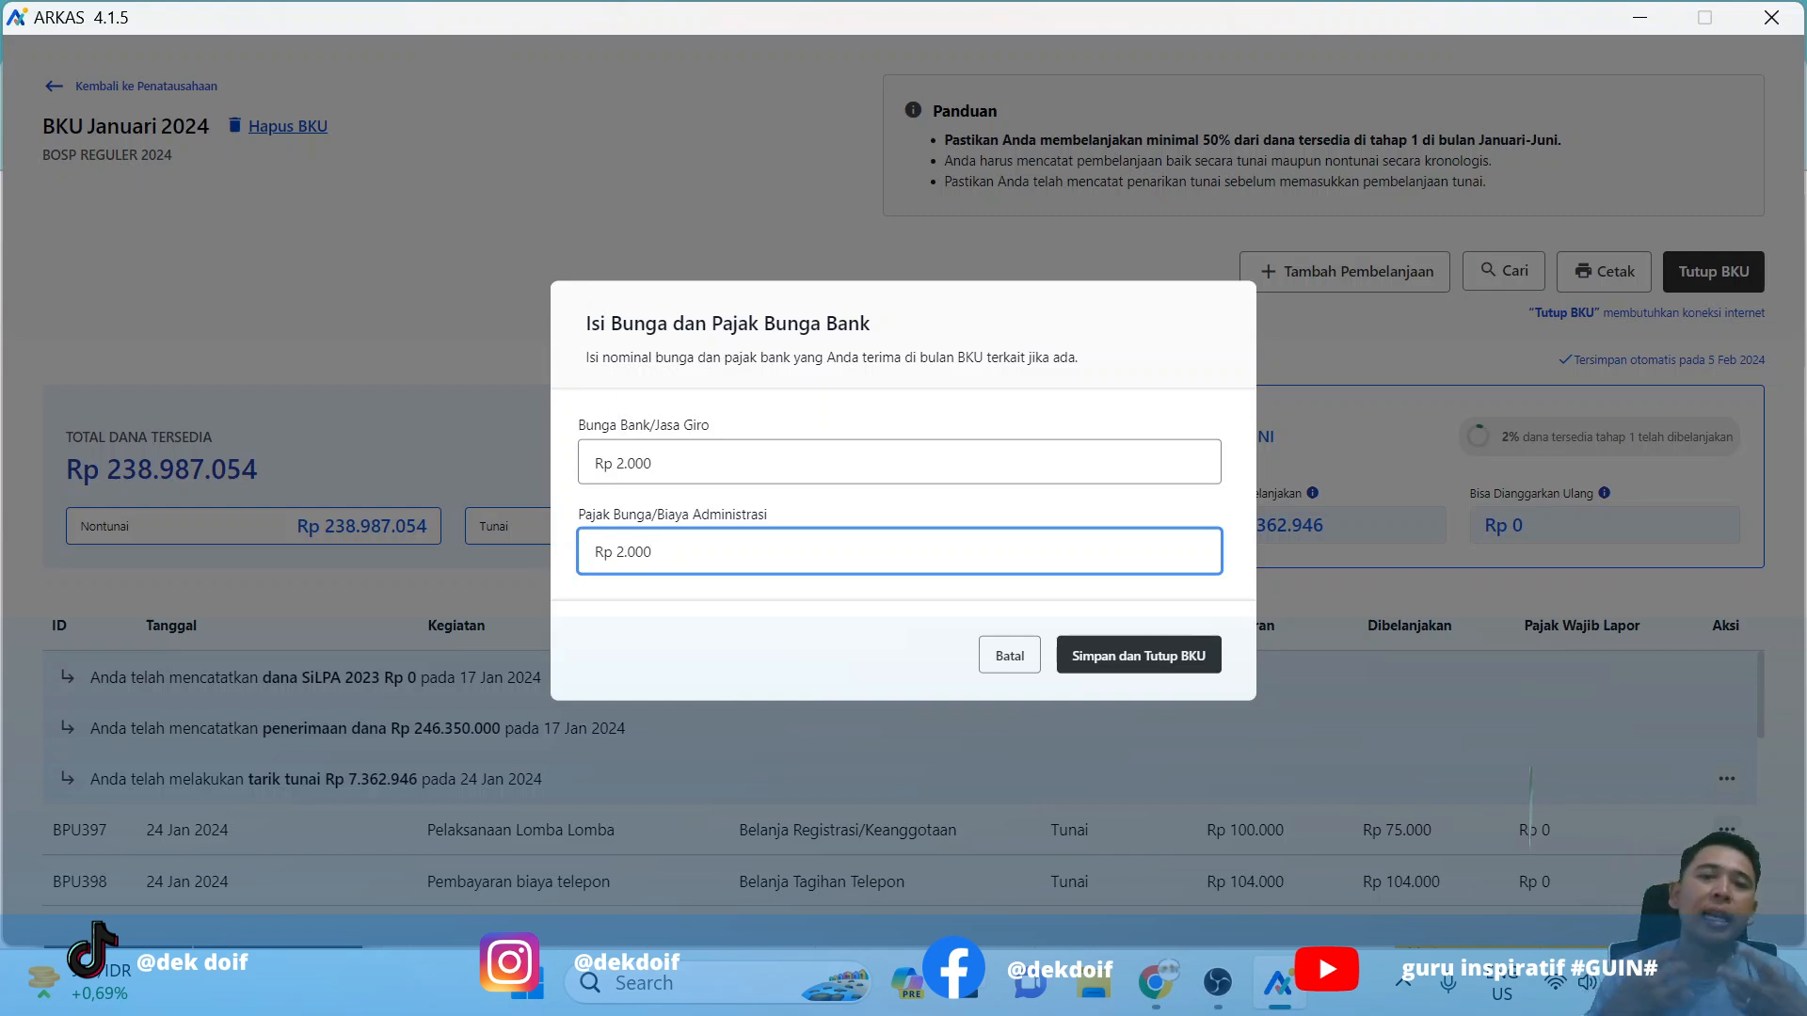
# Step: Clear the bank interest and the interest tax/administration fee so both amounts are Rp 0
pyautogui.hotkey('shift', 'Tab')
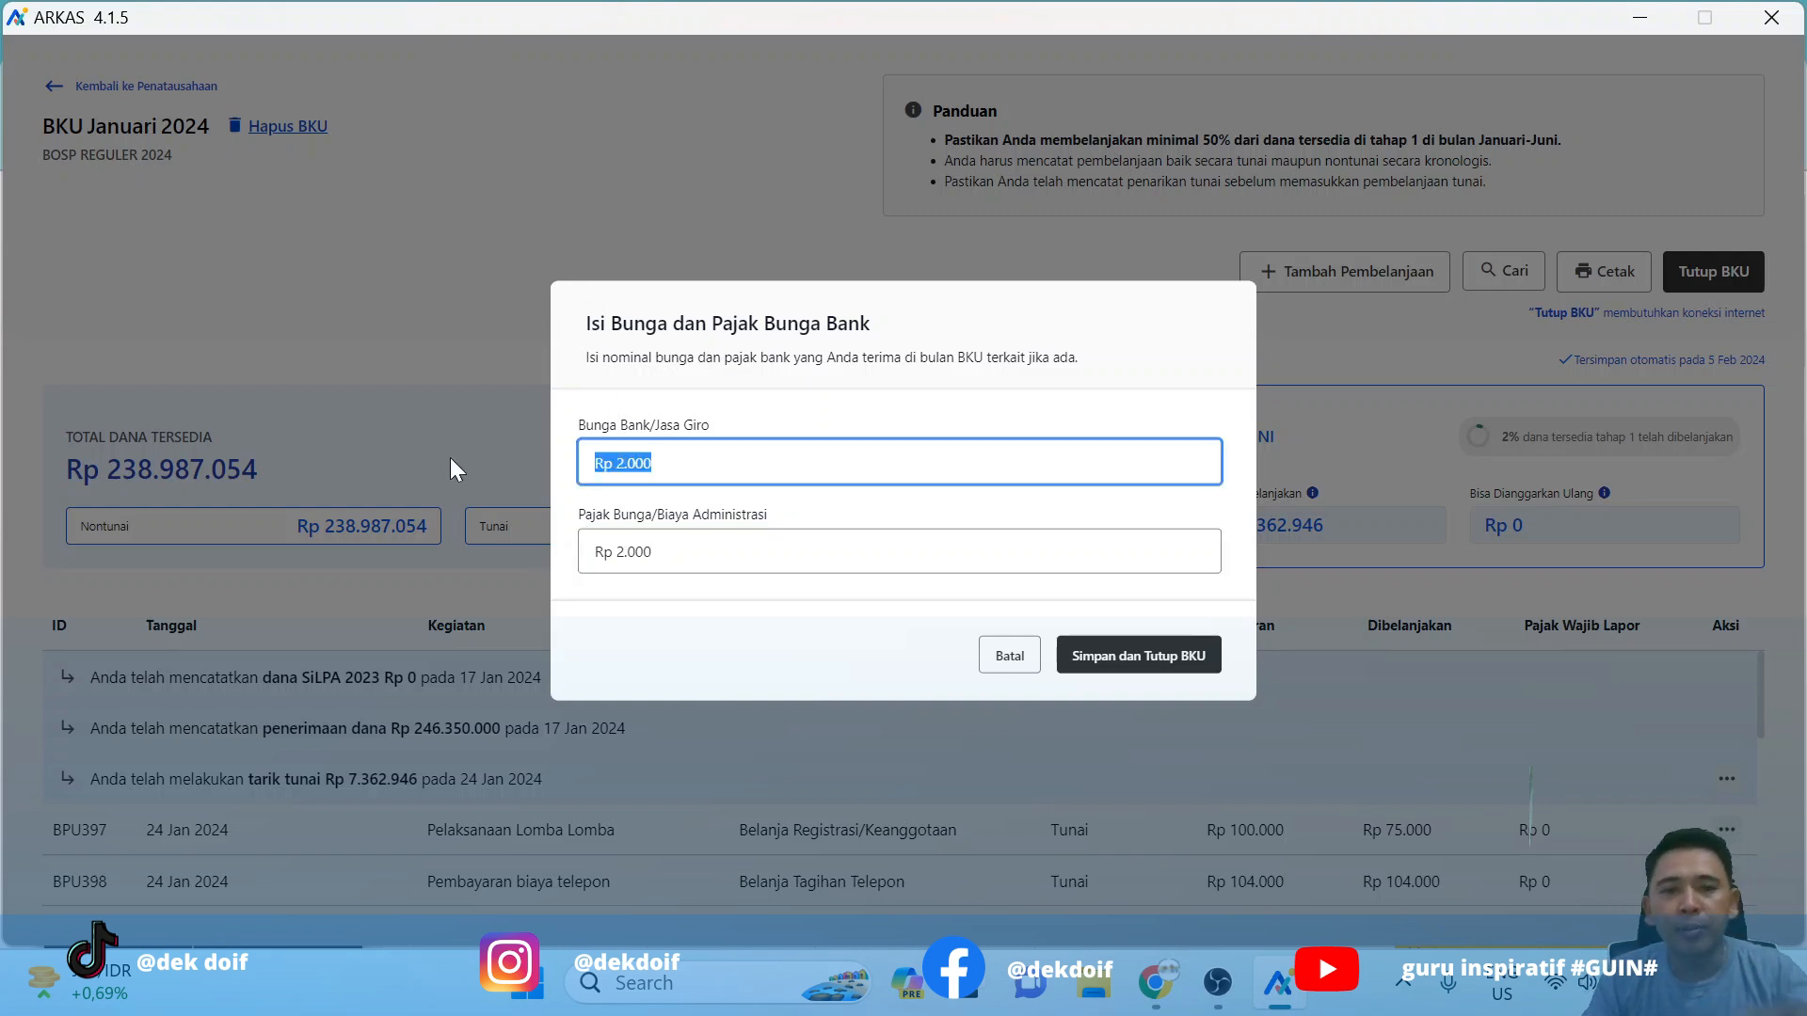
pyautogui.press('BackSpace')
pyautogui.click(738, 544)
pyautogui.hotkey('ctrl', 'a')
pyautogui.press('BackSpace')
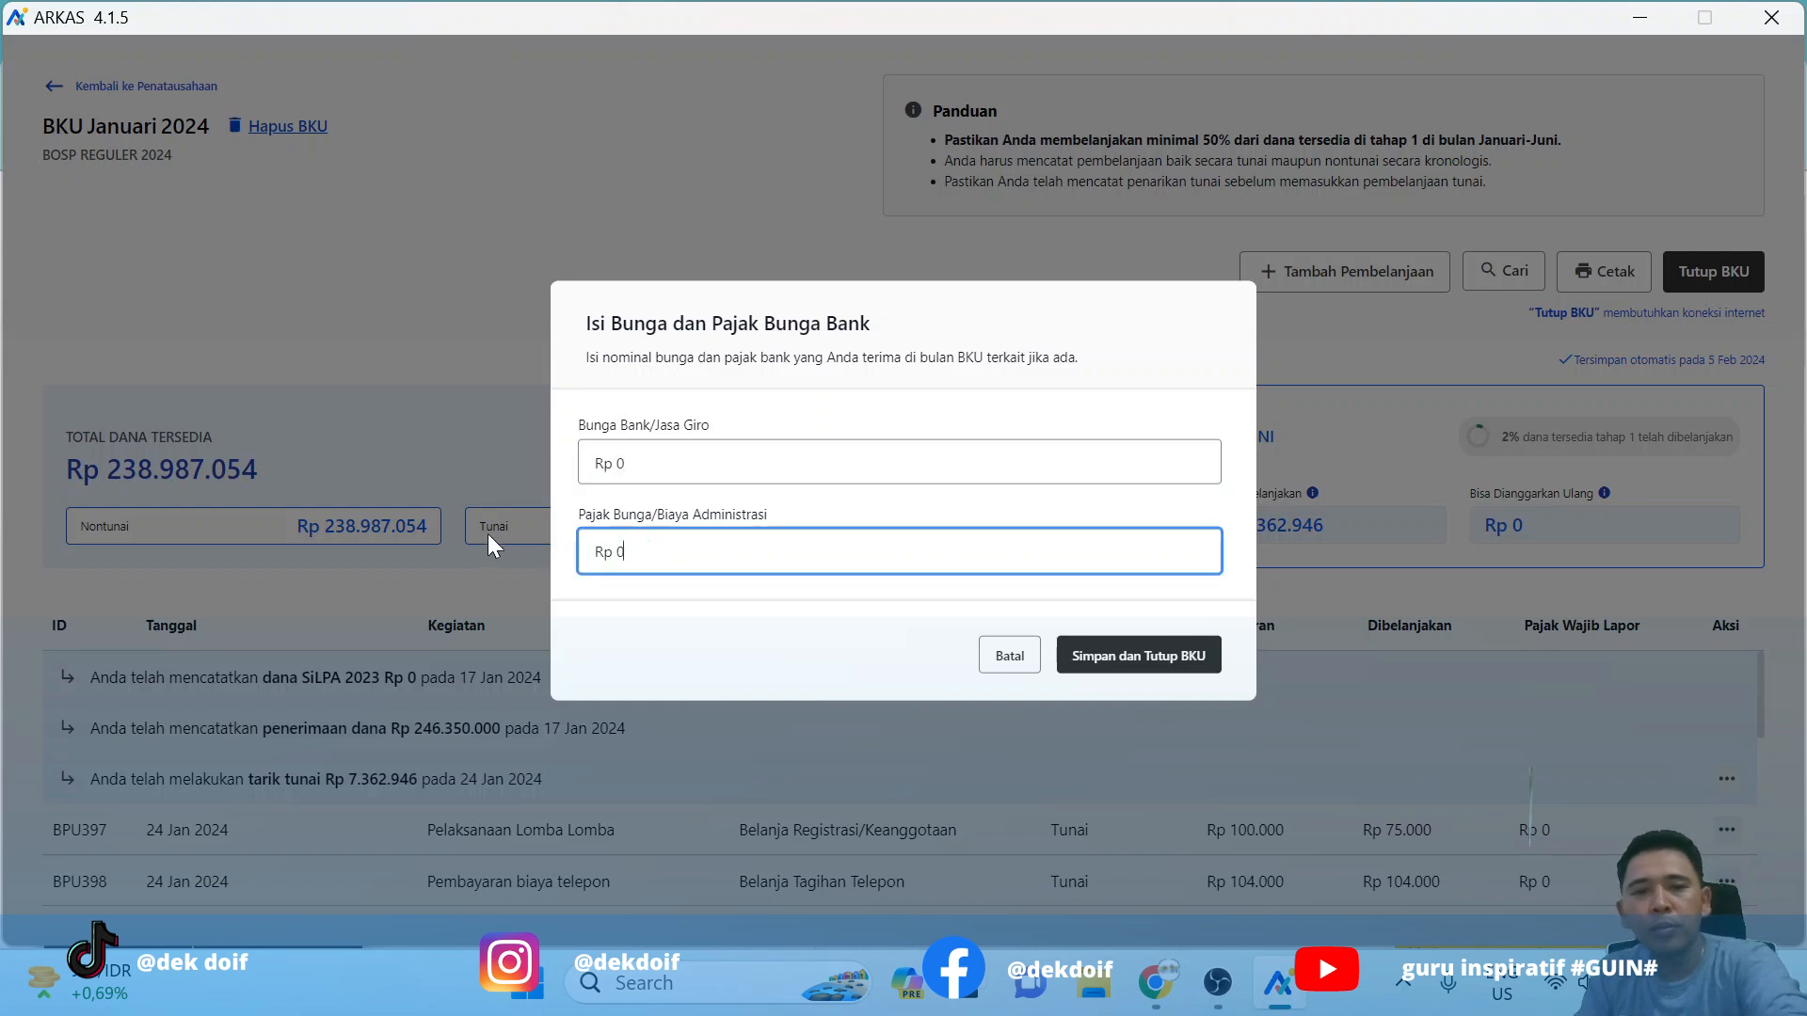